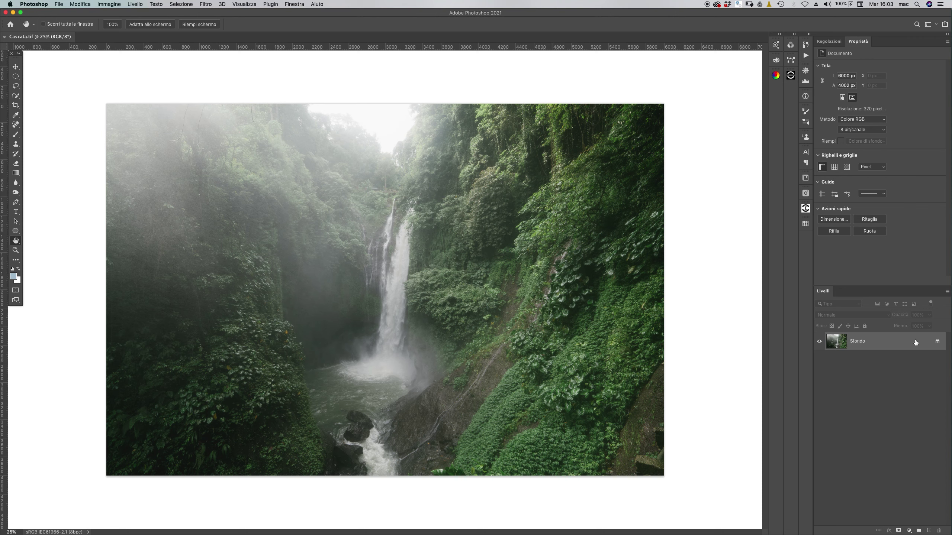
Duplicate Sfondo, convert the copy to a smart object, and open its contents as Sfondo copia.psb.
{"action": "left_click_drag", "start_coordinate": [919, 346], "coordinate": [929, 530]}
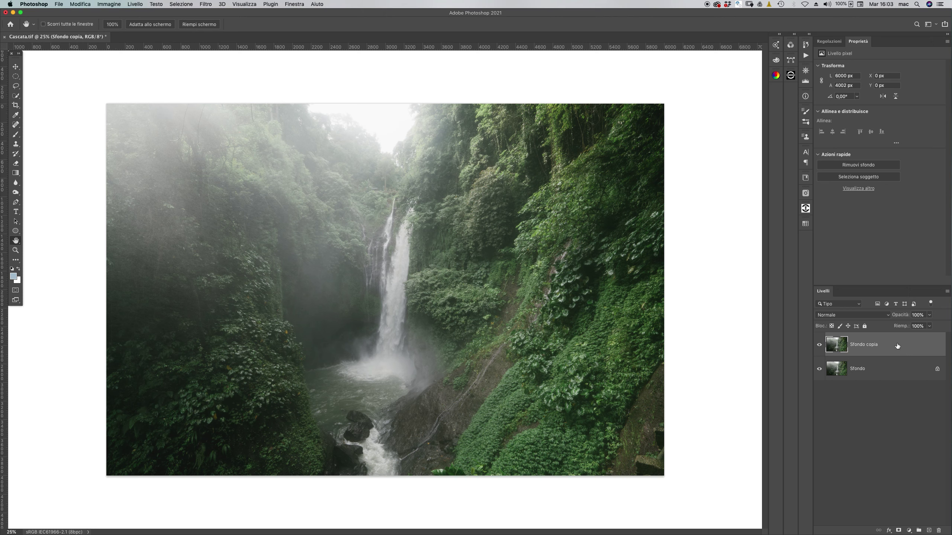
{"action": "right_click", "coordinate": [901, 347]}
{"action": "left_click", "coordinate": [843, 312]}
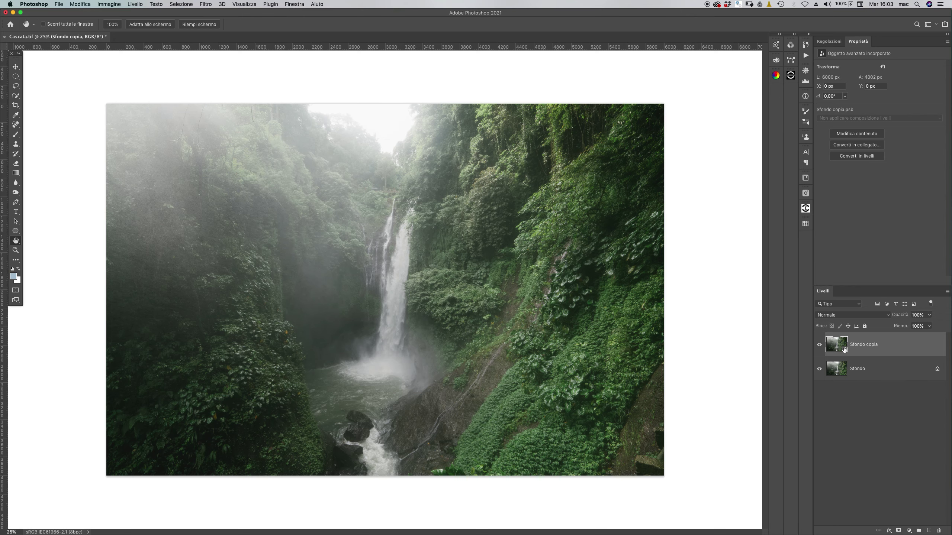
{"action": "left_click_drag", "start_coordinate": [844, 350], "coordinate": [844, 352]}
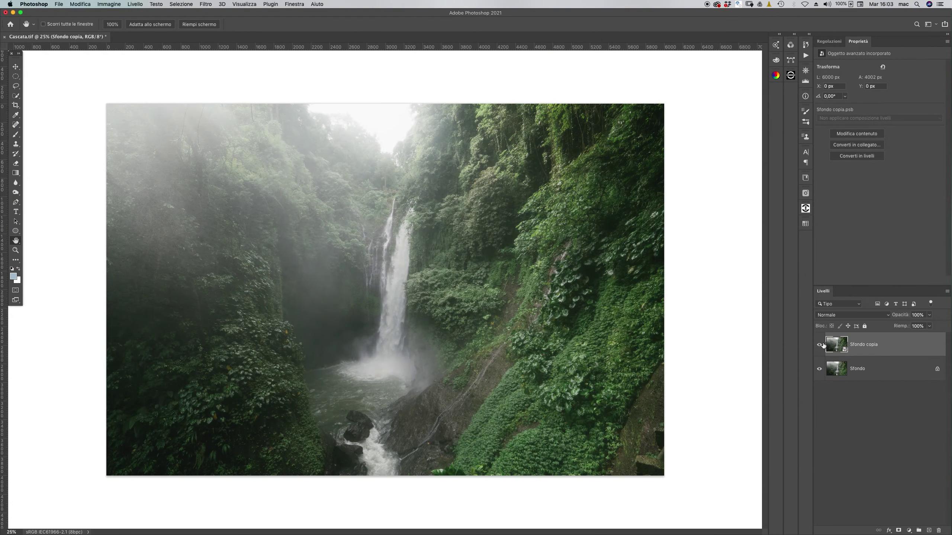
{"action": "left_click", "coordinate": [845, 350]}
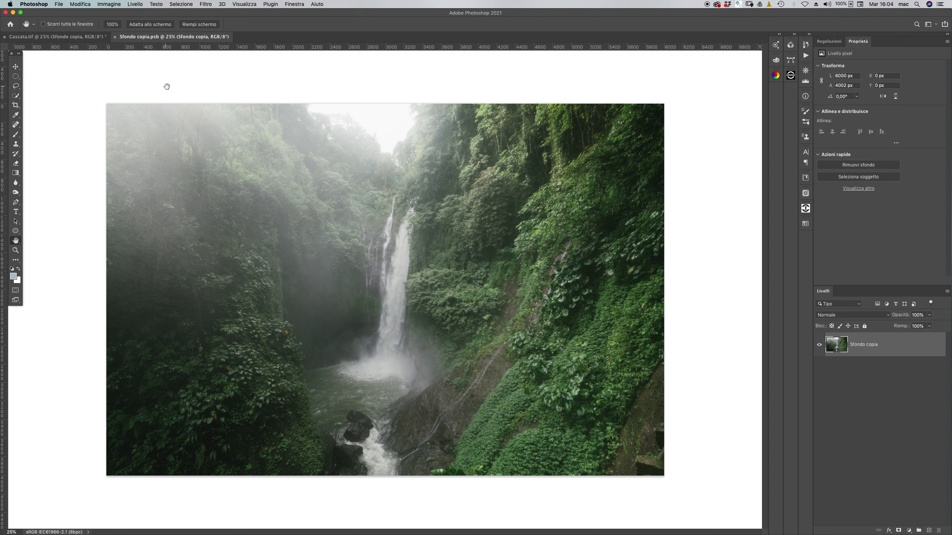
Convert Sfondo copia.psb to Lab colour mode, then go back to Cascata.tif.
{"action": "left_click", "coordinate": [86, 6]}
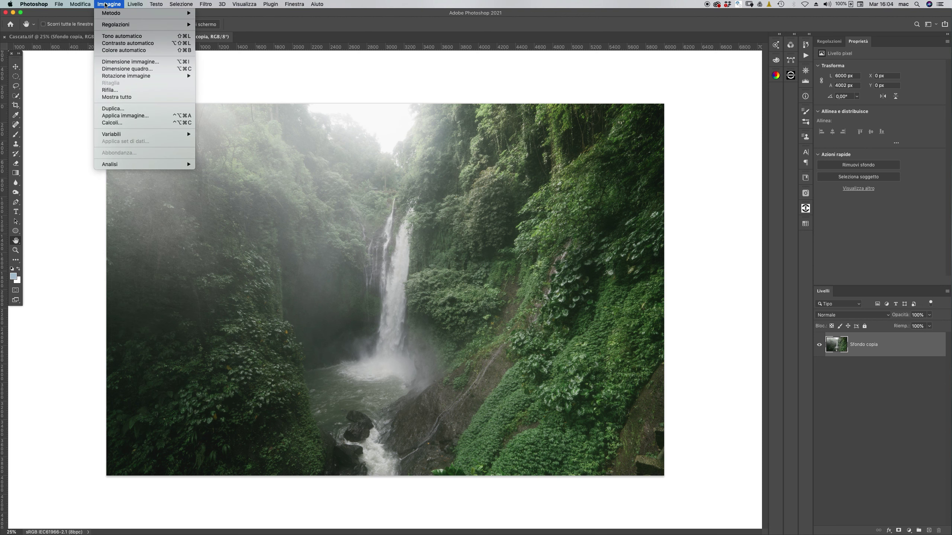
{"action": "mouse_move", "coordinate": [112, 13]}
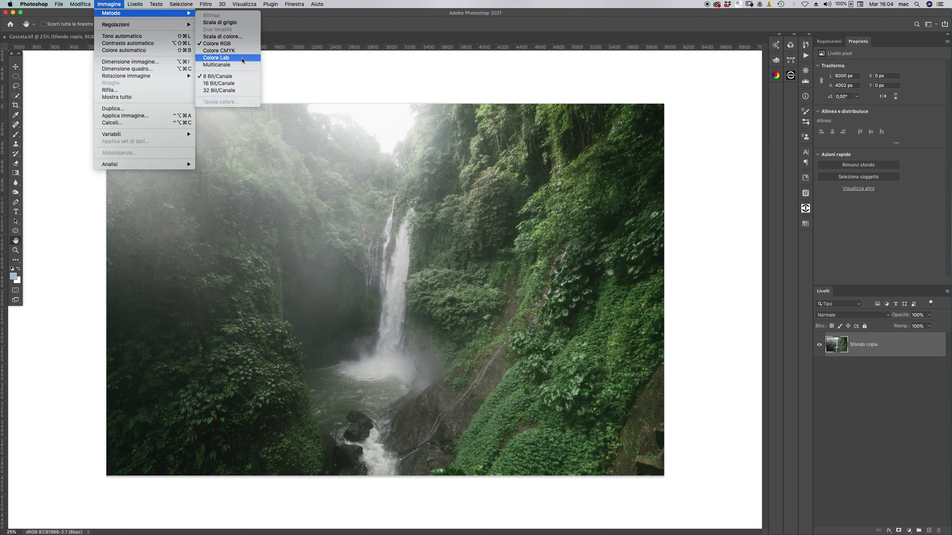
{"action": "left_click", "coordinate": [244, 58]}
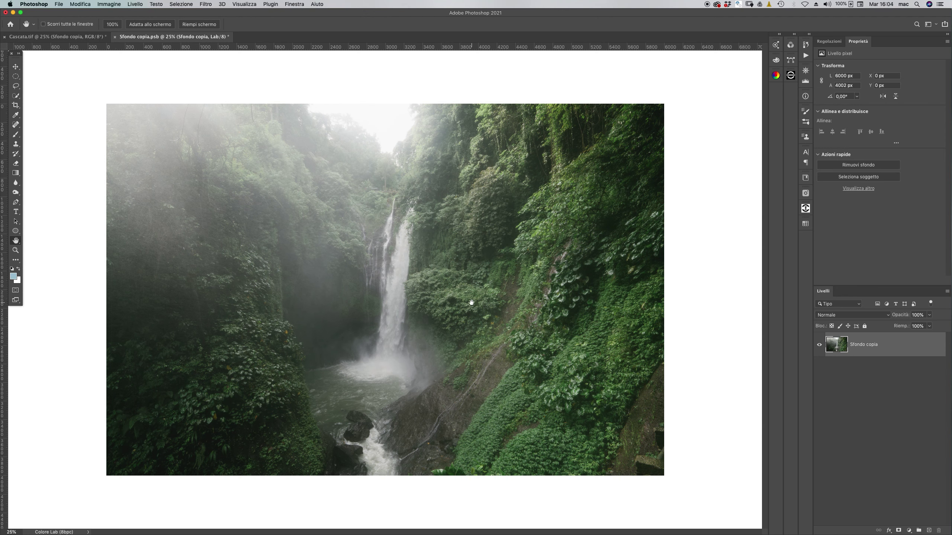
{"action": "key", "text": "ctrl+Tab"}
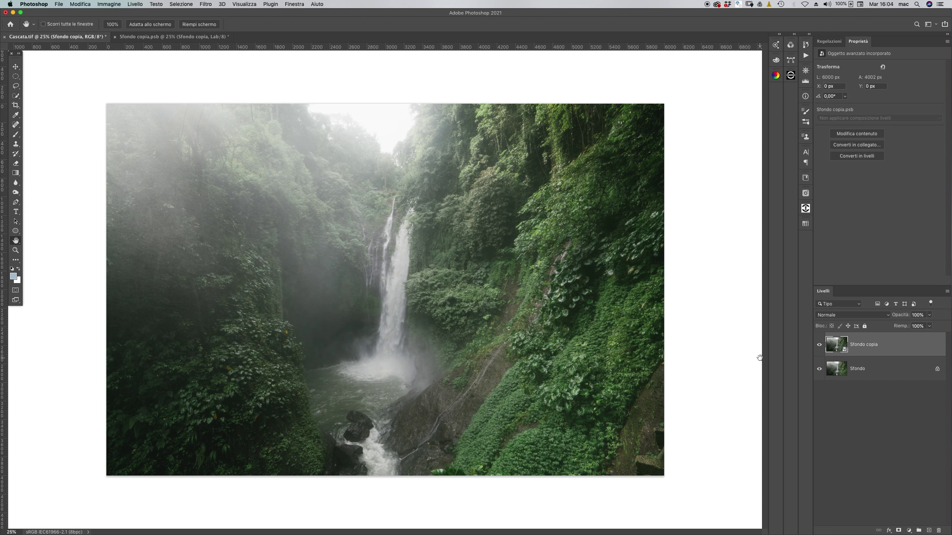
Add a Hue/Saturation layer to Cascata.tif with saturation around +78, then bring up the Lab document.
{"action": "left_click", "coordinate": [829, 41]}
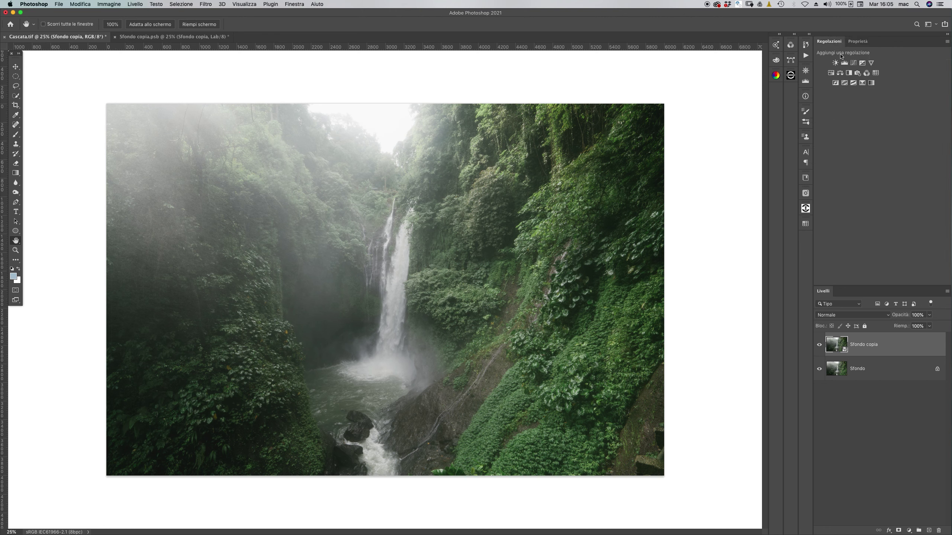
{"action": "left_click", "coordinate": [830, 73]}
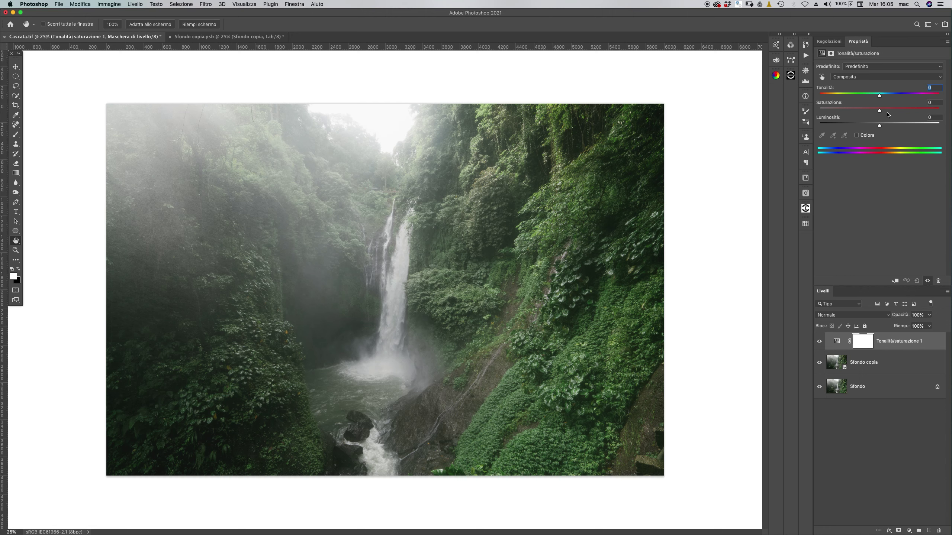
{"action": "left_click_drag", "start_coordinate": [879, 110], "coordinate": [927, 114]}
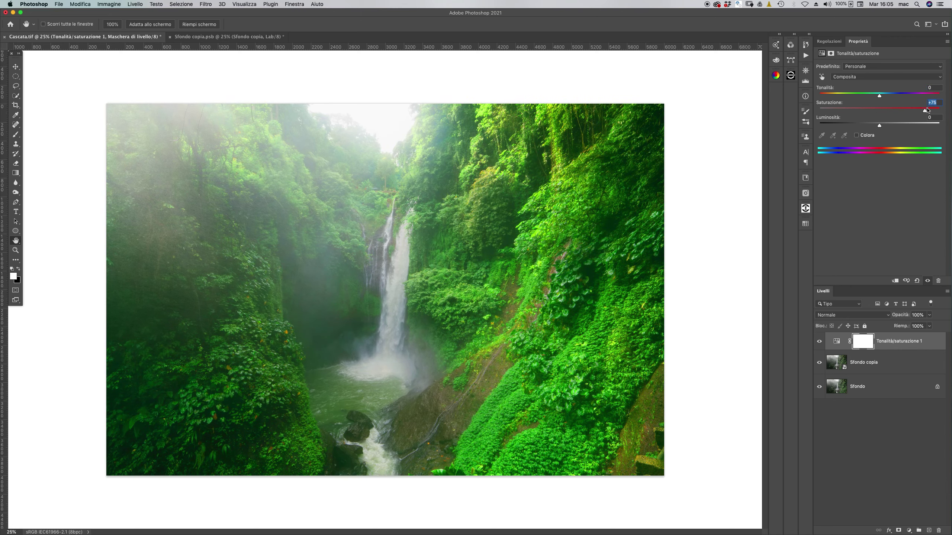
{"action": "key", "text": "Up"}
{"action": "key", "text": "Up"}
{"action": "key", "text": "Up"}
{"action": "left_click", "coordinate": [883, 432]}
{"action": "key", "text": "ctrl+Tab"}
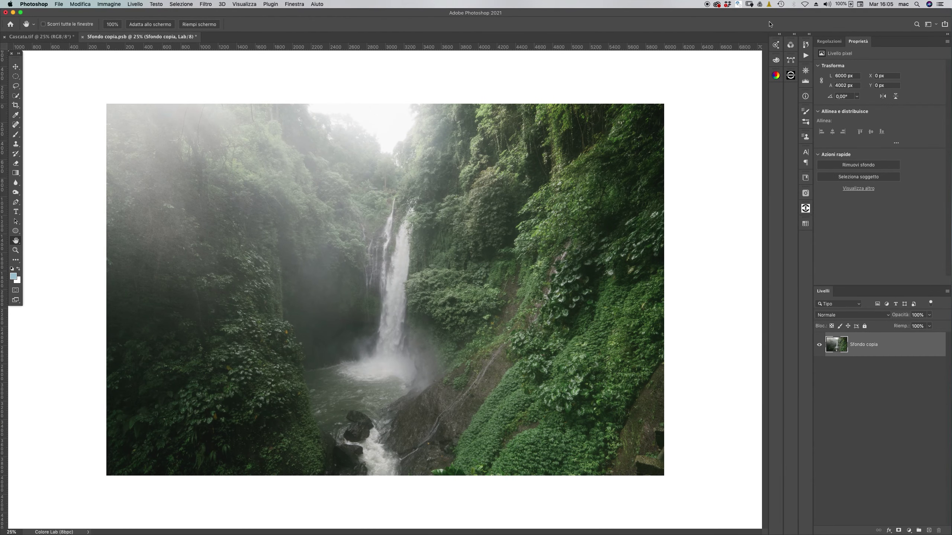
Add a Hue/Saturation adjustment layer with raised saturation to the Lab document.
{"action": "left_click", "coordinate": [835, 44]}
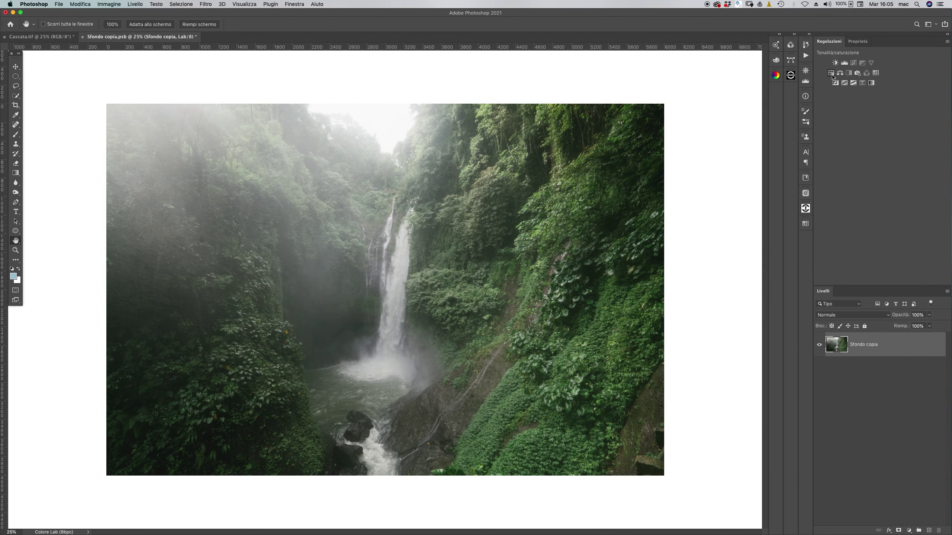
{"action": "left_click", "coordinate": [836, 75]}
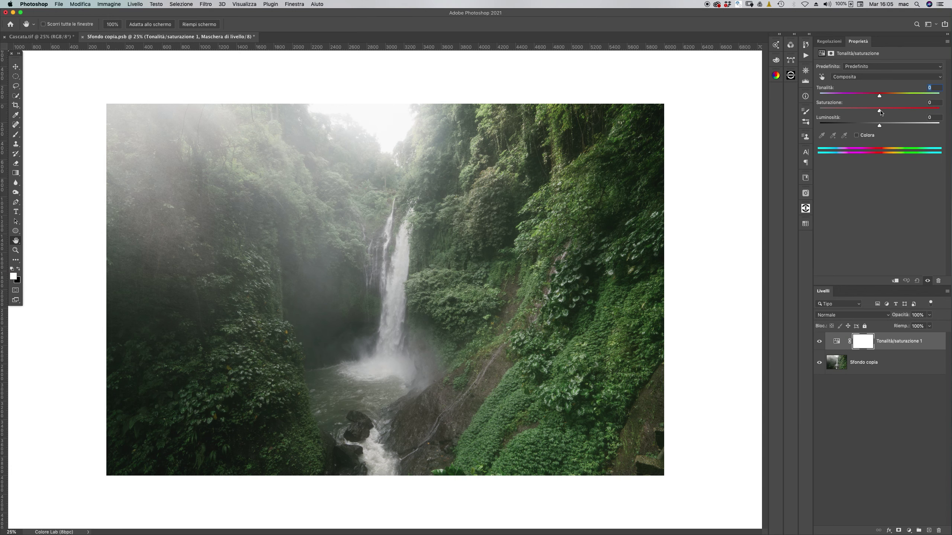
{"action": "left_click_drag", "start_coordinate": [879, 111], "coordinate": [924, 111]}
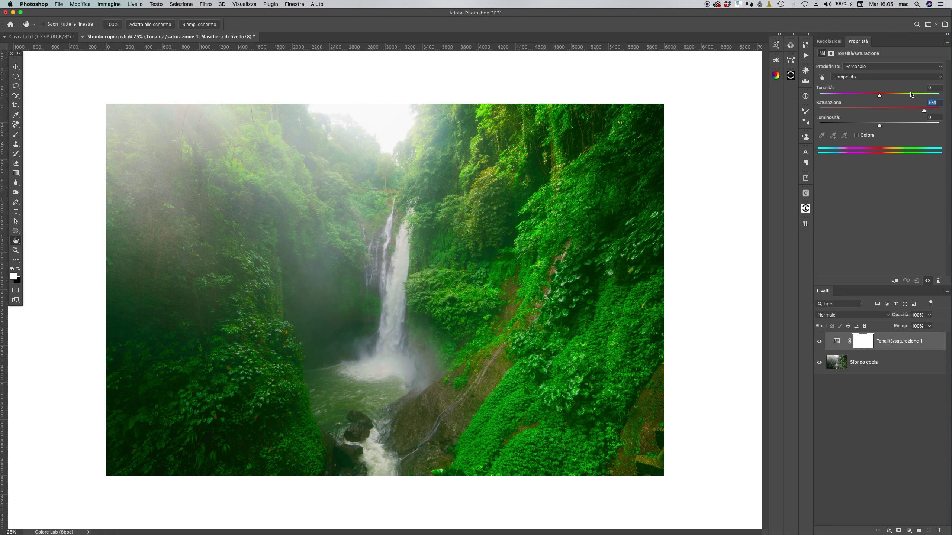
Flip between the Lab and RGB documents, hiding the saturation boost to compare results.
{"action": "key", "text": "ctrl+Tab"}
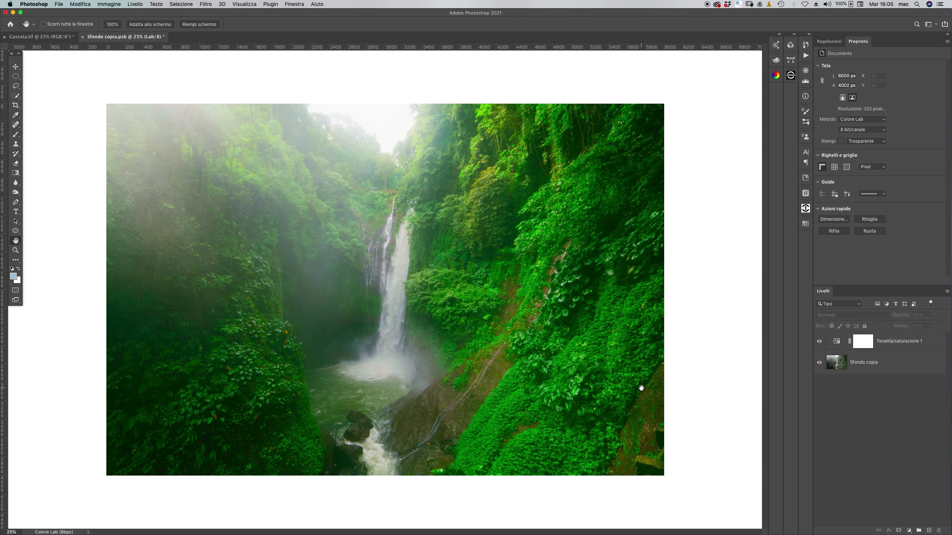
{"action": "key", "text": "ctrl+Tab"}
{"action": "key", "text": "ctrl+Tab"}
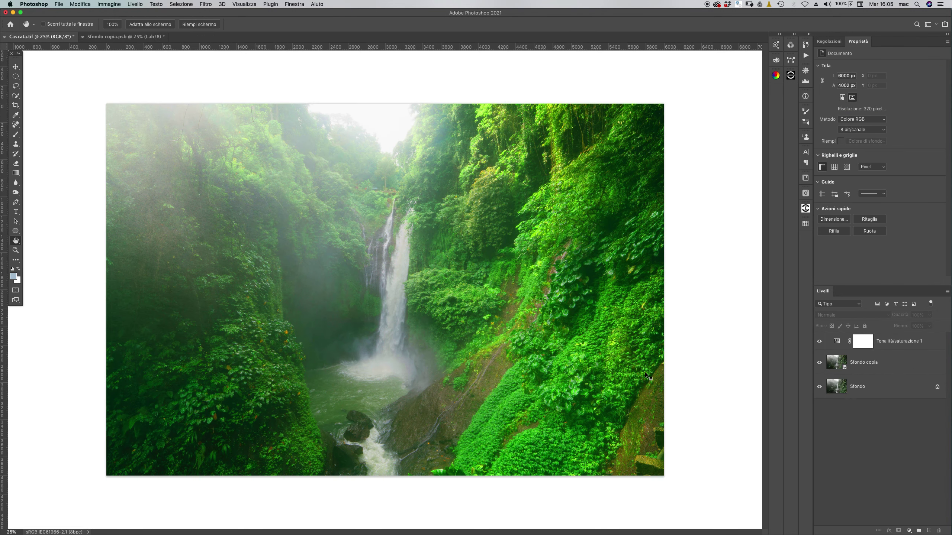
{"action": "key", "text": "ctrl+Tab"}
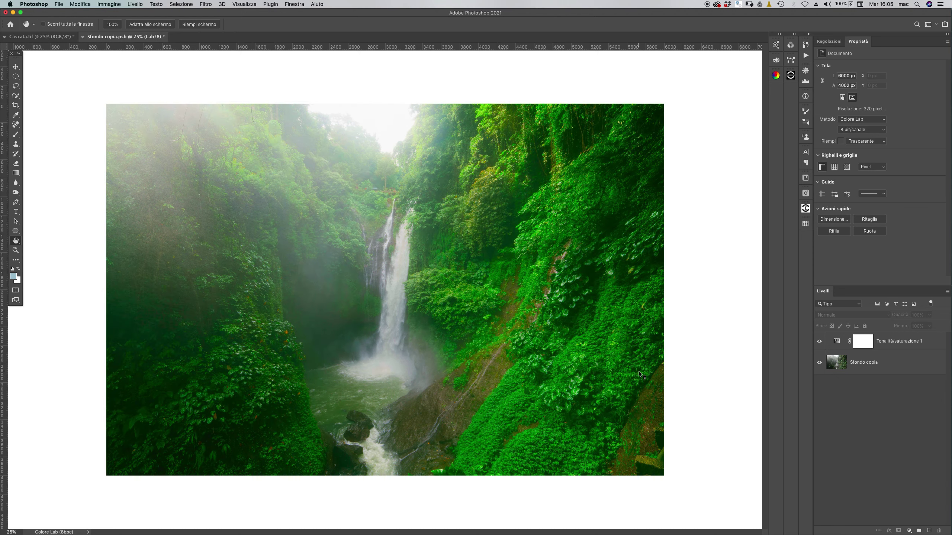
{"action": "key", "text": "ctrl+Tab"}
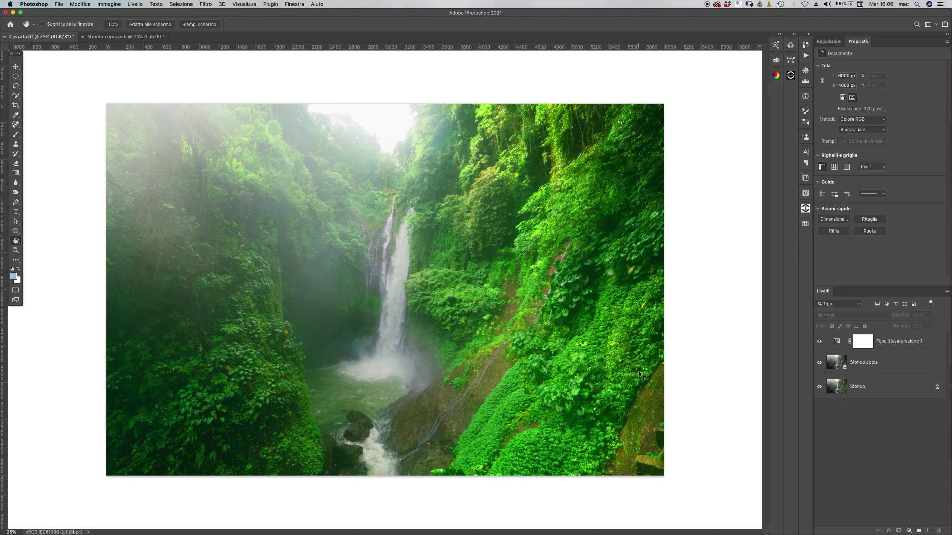
{"action": "key", "text": "ctrl+Tab"}
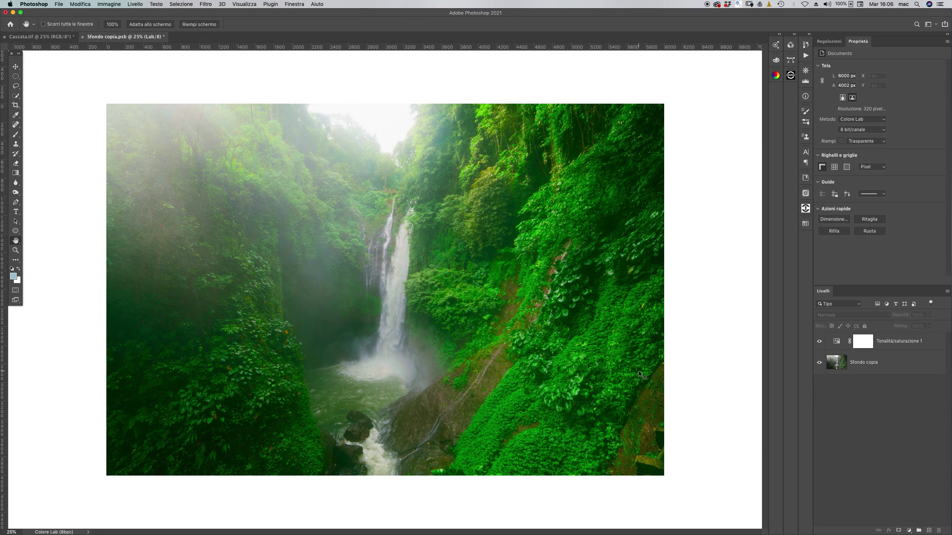
{"action": "key", "text": "ctrl+Tab"}
{"action": "key", "text": "ctrl+Tab"}
{"action": "key", "text": "ctrl+Tab"}
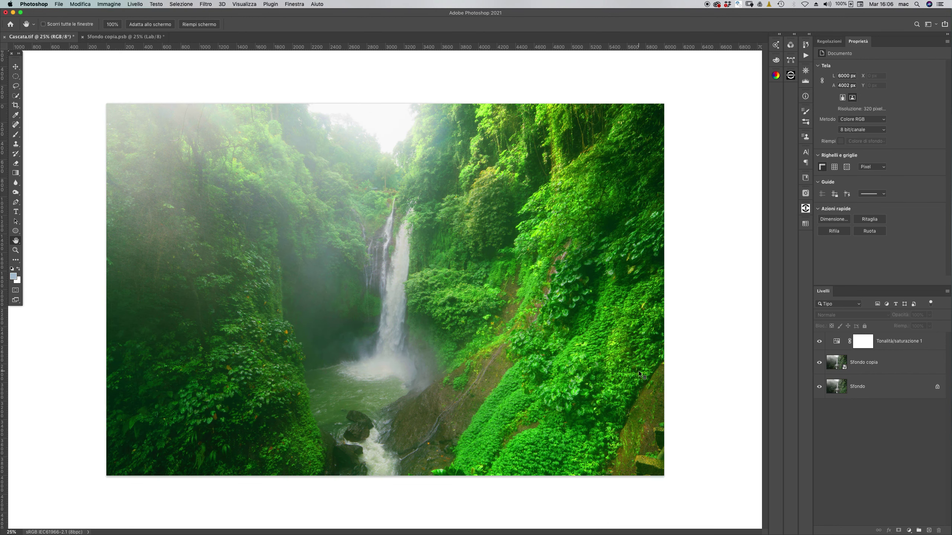
{"action": "left_click", "coordinate": [819, 341]}
{"action": "key", "text": "ctrl+Tab"}
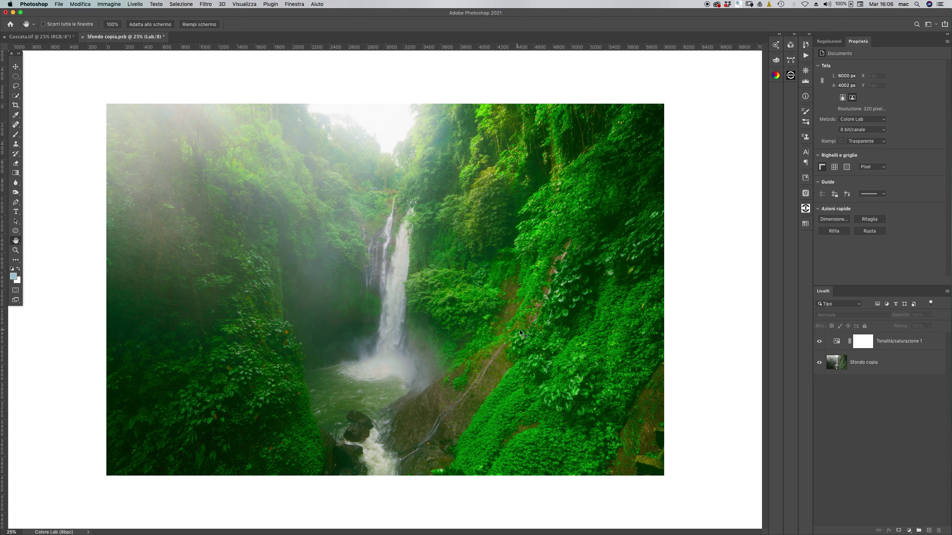
Toggle the Lab document's Tonalità/saturazione 1 layer off and on, leaving it visible.
{"action": "left_click", "coordinate": [819, 342]}
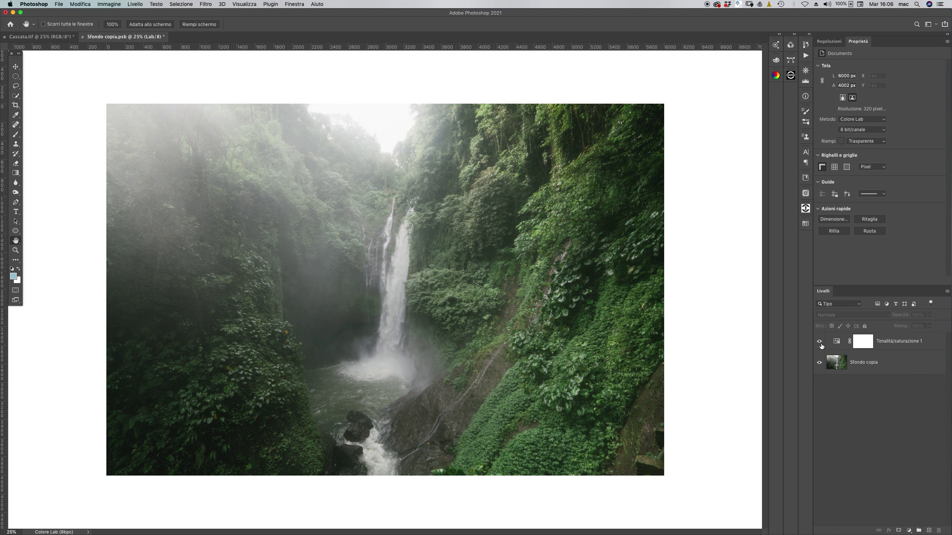
{"action": "left_click", "coordinate": [820, 342]}
{"action": "left_click", "coordinate": [820, 342]}
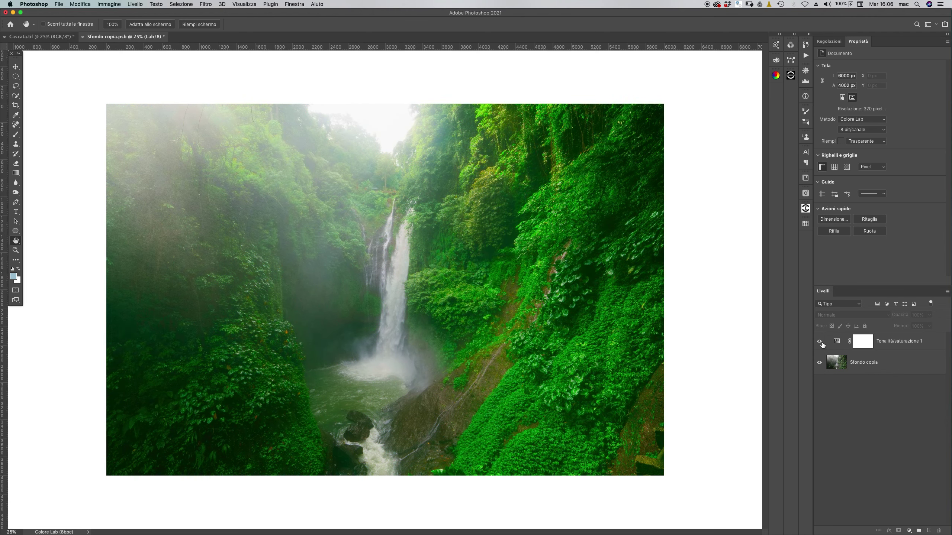
{"action": "left_click", "coordinate": [819, 342]}
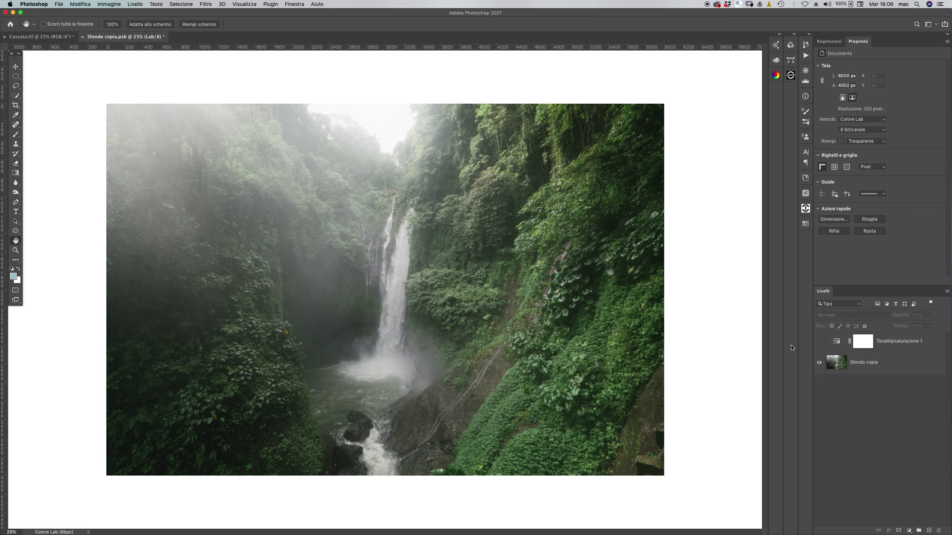
{"action": "left_click", "coordinate": [819, 342]}
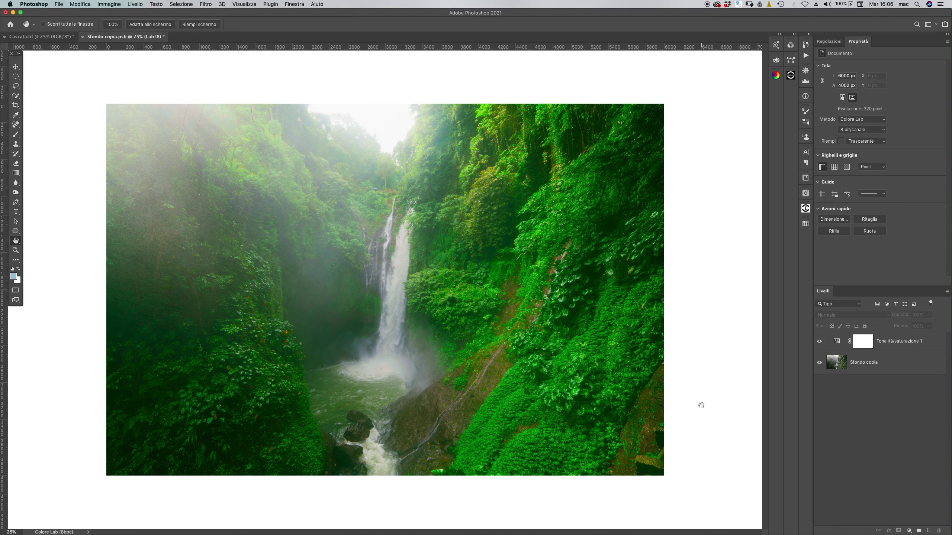
Compare both documents again, then reopen Cascata.tif's Hue/Saturation settings at +75.
{"action": "key", "text": "ctrl+Tab"}
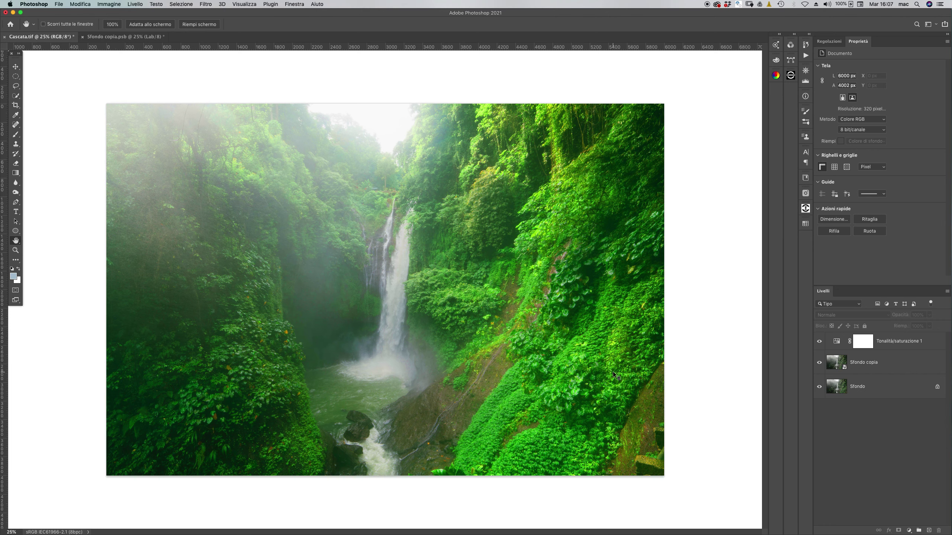
{"action": "key", "text": "ctrl+Tab"}
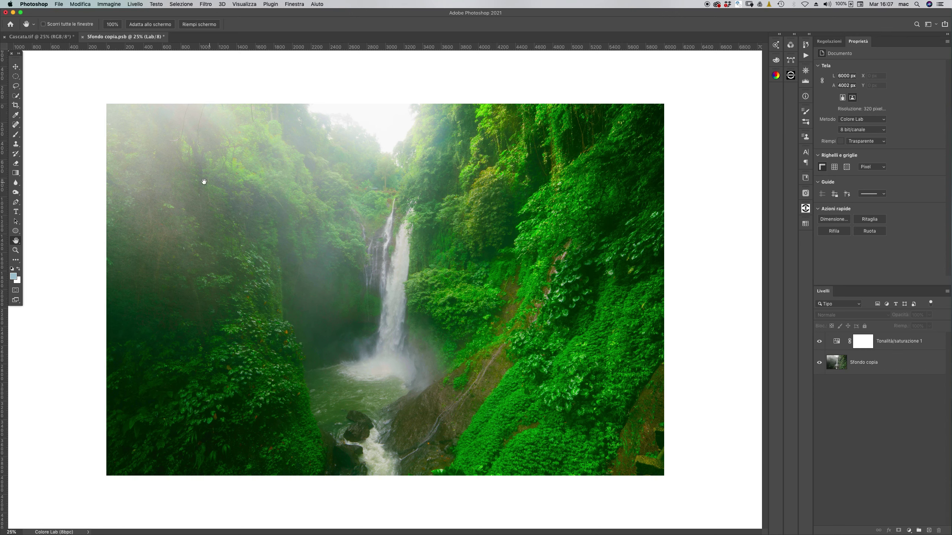
{"action": "key", "text": "ctrl+Tab"}
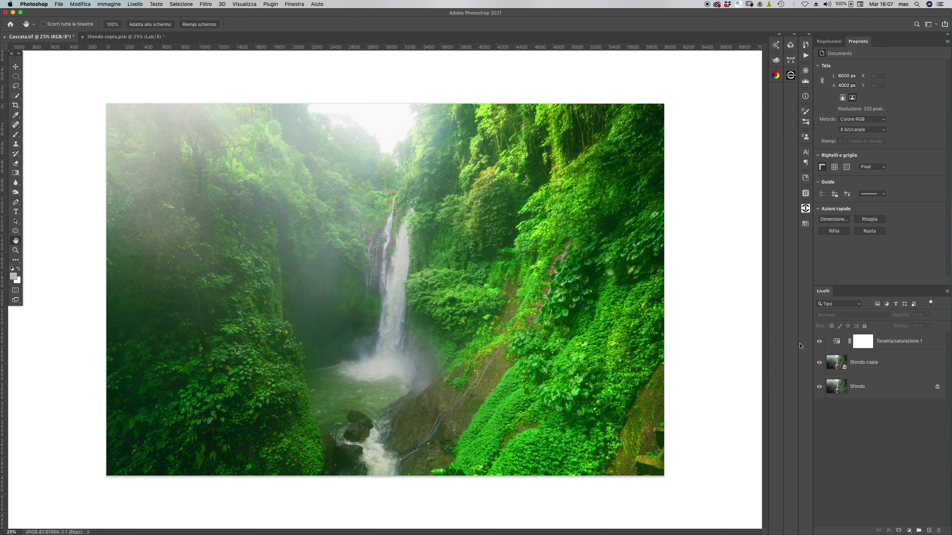
{"action": "left_click", "coordinate": [902, 342]}
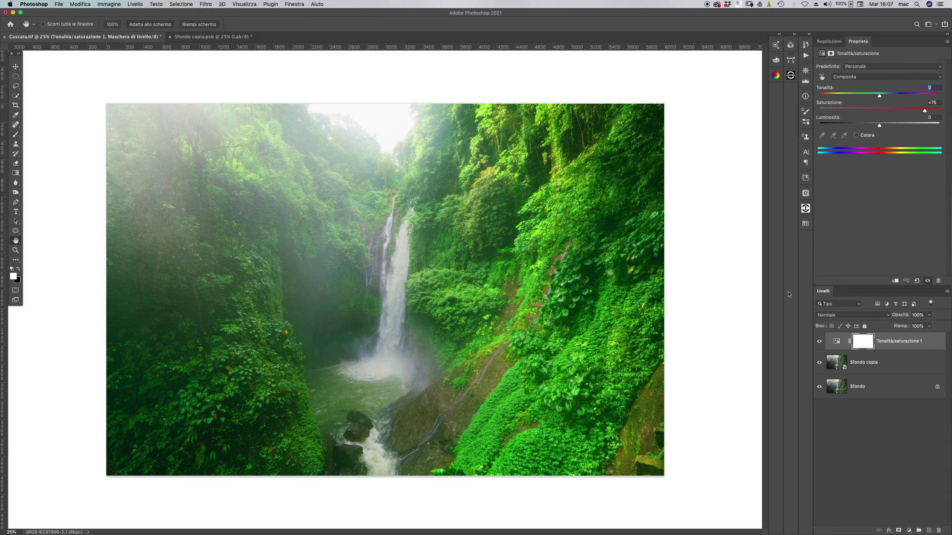
{"action": "left_click", "coordinate": [849, 315]}
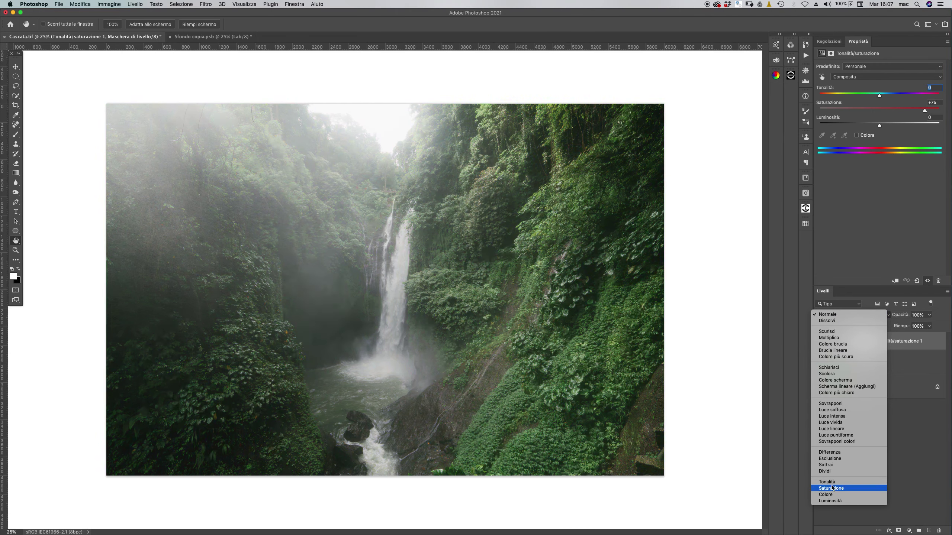
{"action": "left_click", "coordinate": [830, 495]}
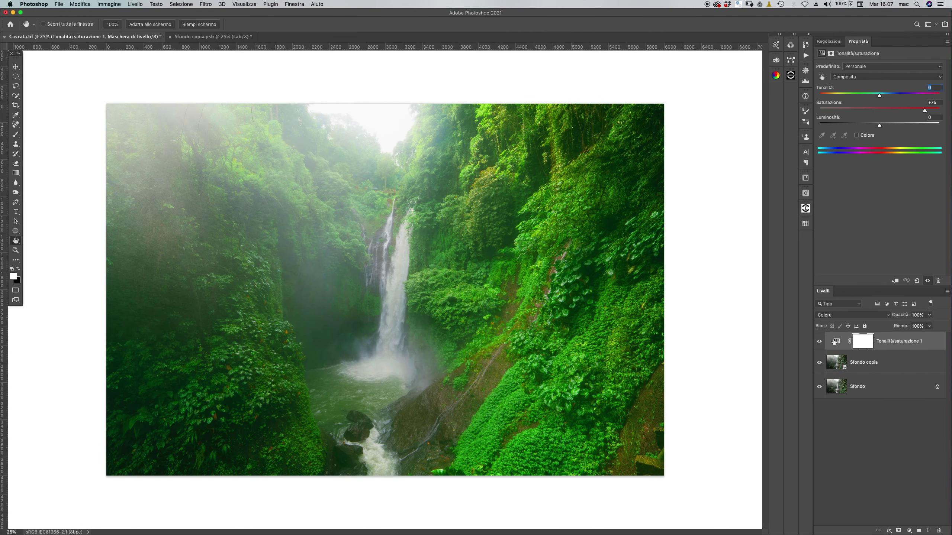
{"action": "left_click", "coordinate": [819, 342]}
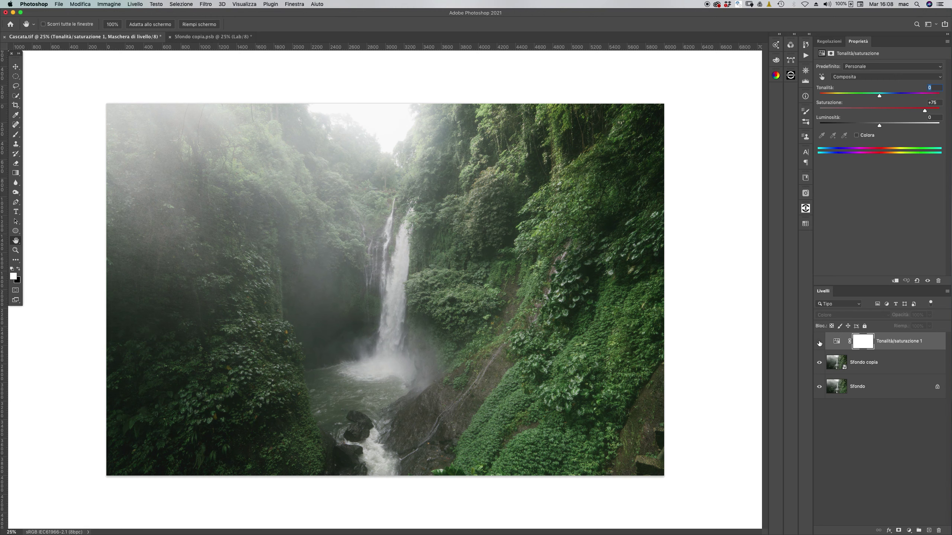
{"action": "left_click", "coordinate": [819, 342]}
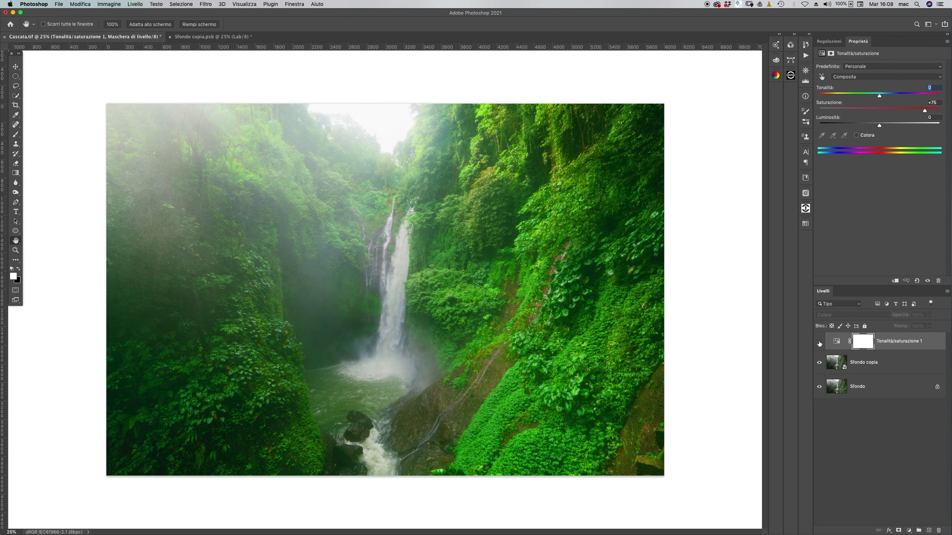
{"action": "left_click", "coordinate": [819, 342]}
Reopen the Sfondo copia smart object contents and compare against Cascata.tif's Tonalità/saturazione 1 layer.
{"action": "left_click", "coordinate": [864, 362]}
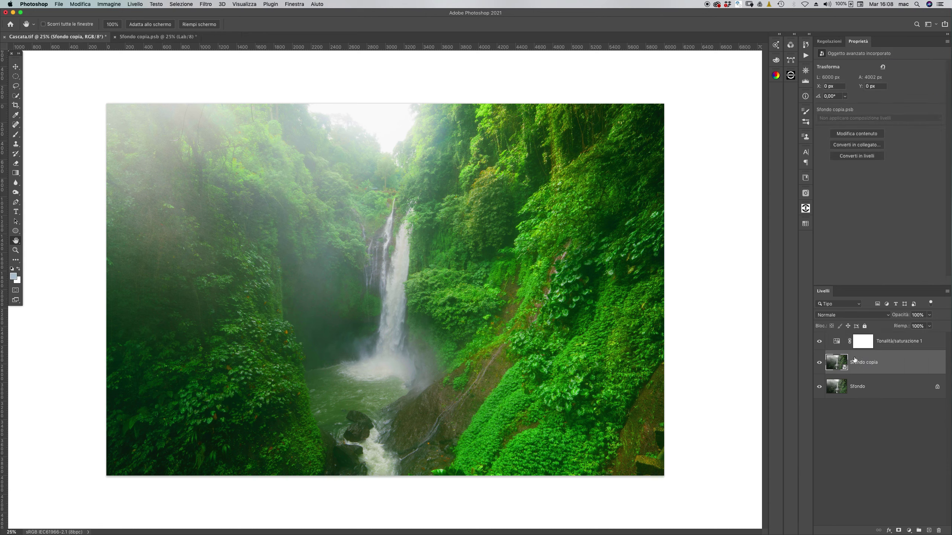
{"action": "left_click", "coordinate": [819, 341]}
{"action": "double_click", "coordinate": [836, 362]}
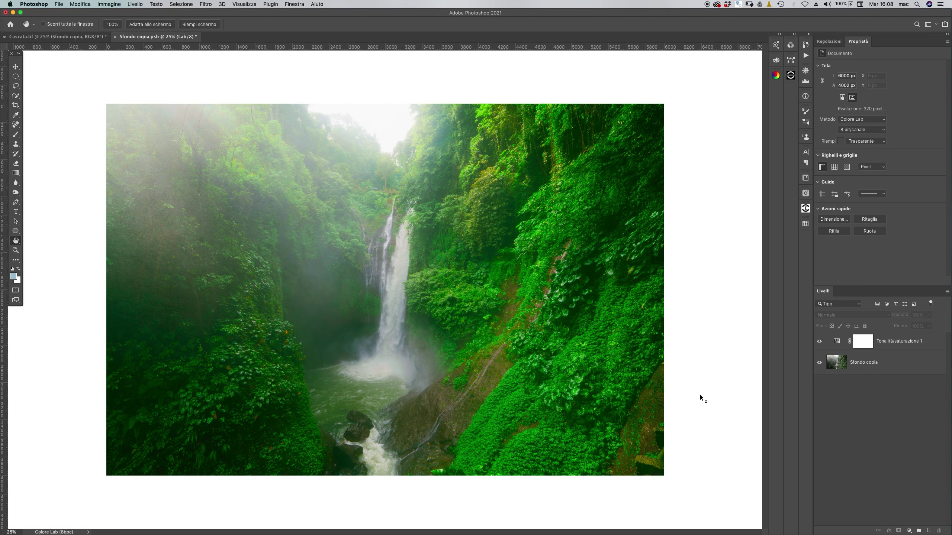
{"action": "key", "text": "ctrl+Tab"}
{"action": "key", "text": "ctrl+Tab"}
{"action": "key", "text": "ctrl+Tab"}
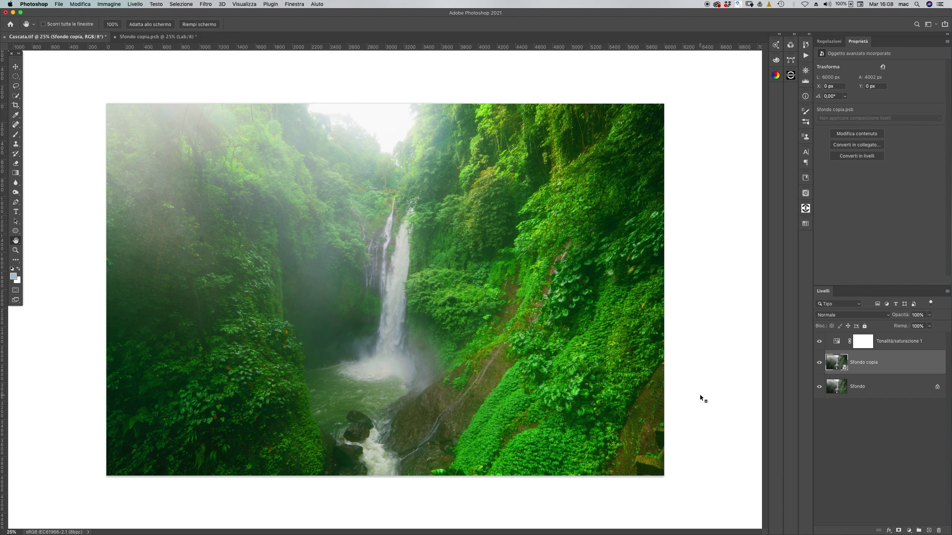
{"action": "left_click", "coordinate": [904, 345]}
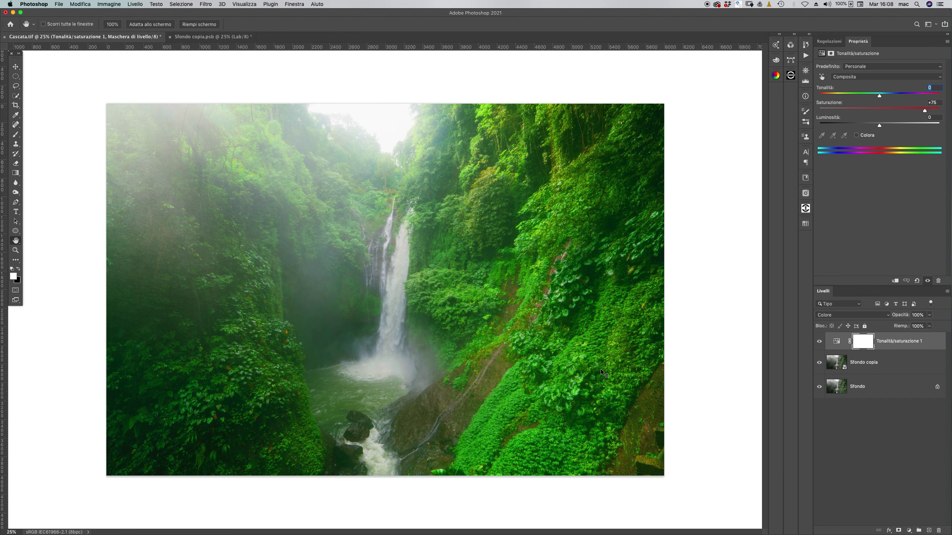
{"action": "key", "text": "ctrl+Tab"}
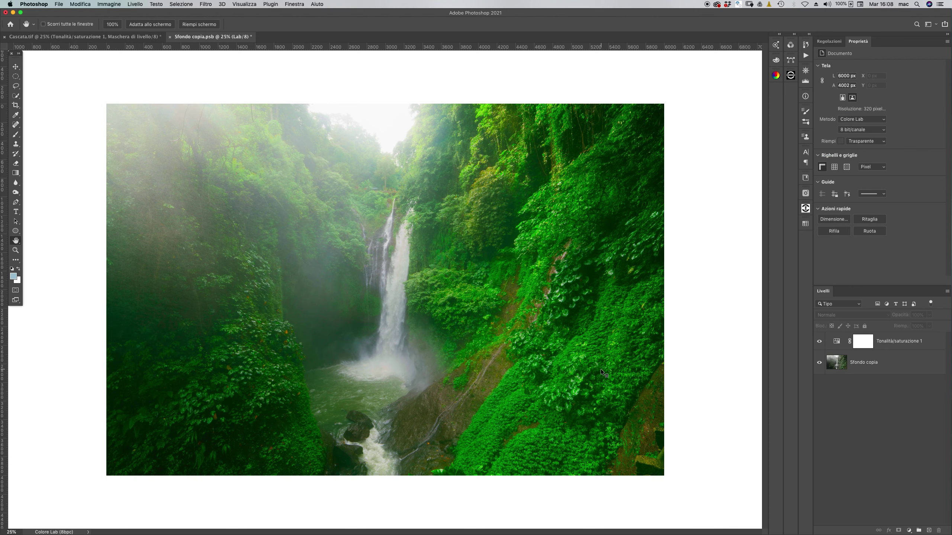
{"action": "key", "text": "ctrl+Tab"}
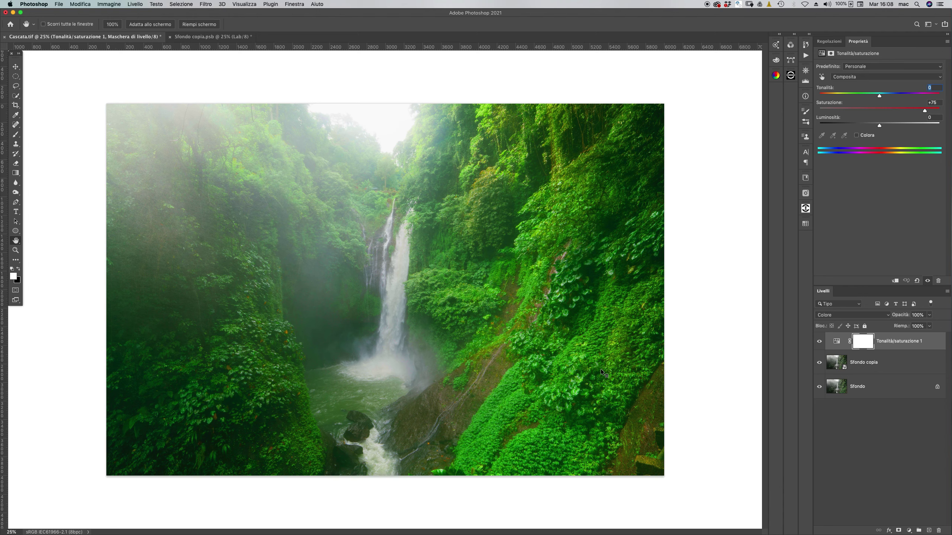
Toggle the Lab saturation boost on and off while comparing with the original.
{"action": "key", "text": "ctrl+Tab"}
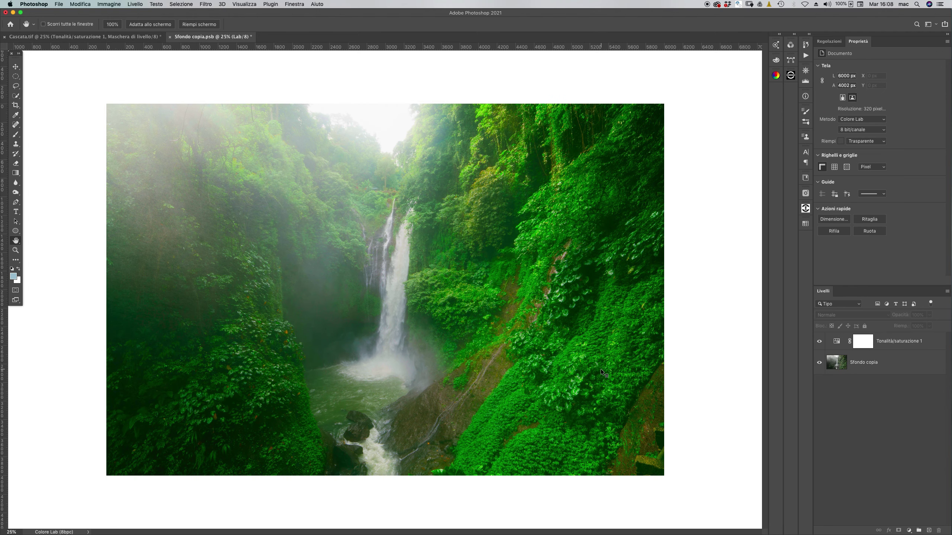
{"action": "left_click", "coordinate": [819, 342]}
{"action": "key", "text": "ctrl+Tab"}
{"action": "key", "text": "ctrl+Tab"}
{"action": "key", "text": "ctrl+Tab"}
{"action": "key", "text": "ctrl+Tab"}
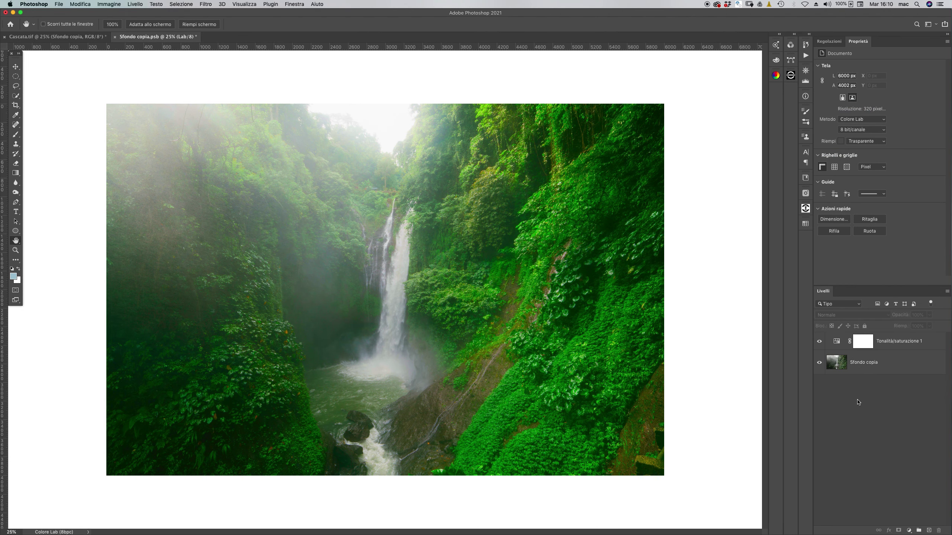
{"action": "left_click", "coordinate": [910, 342]}
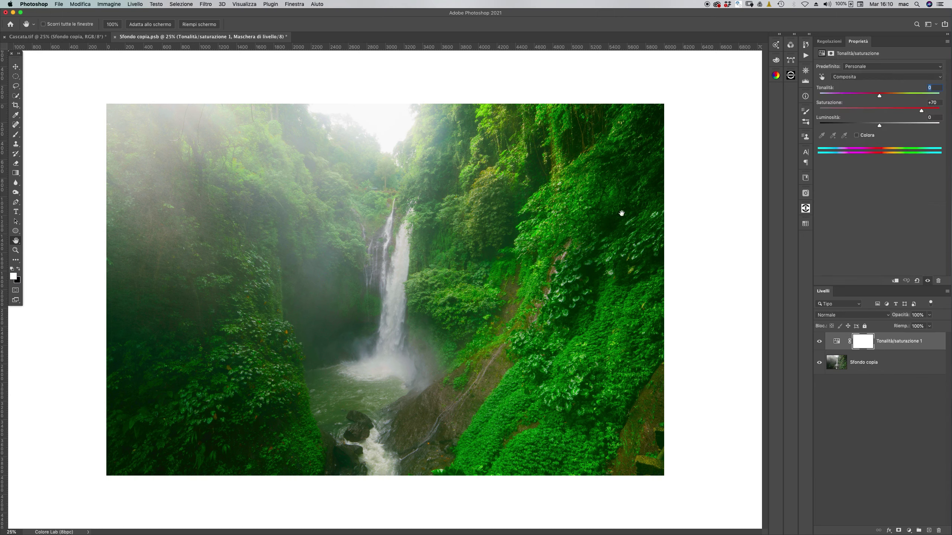
{"action": "left_click", "coordinate": [909, 379]}
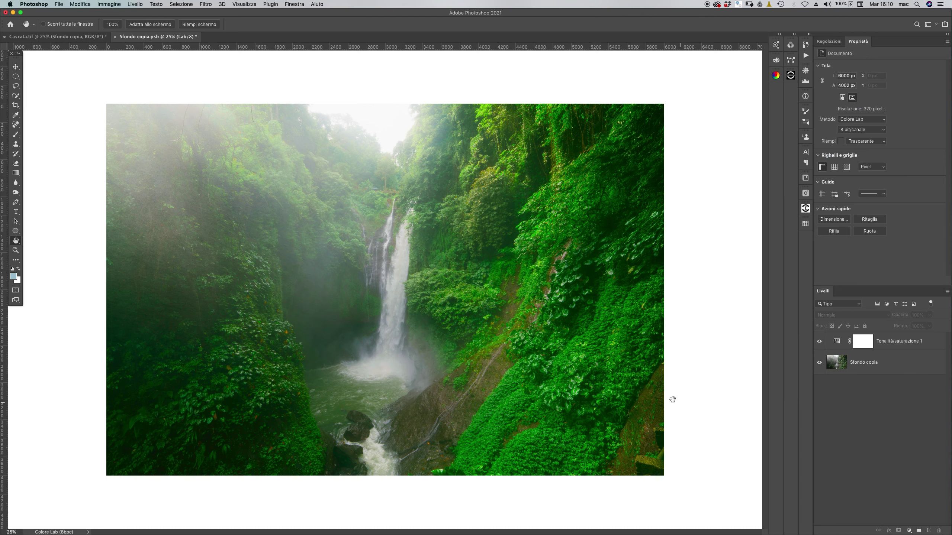
{"action": "left_click", "coordinate": [819, 341]}
{"action": "left_click", "coordinate": [865, 369]}
{"action": "left_click", "coordinate": [879, 396]}
Save Sfondo copia.psb with File > Salva and close its tab.
{"action": "left_click", "coordinate": [59, 3]}
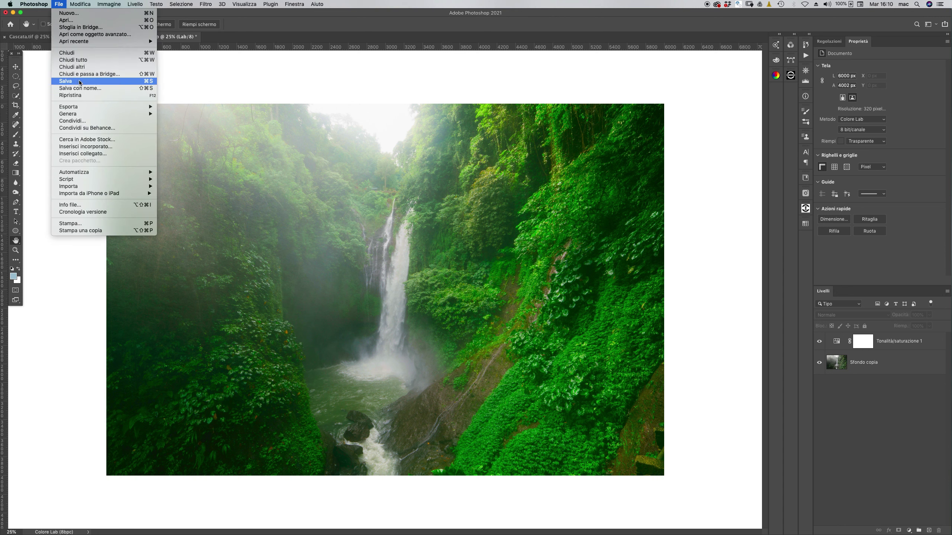
{"action": "left_click", "coordinate": [92, 81]}
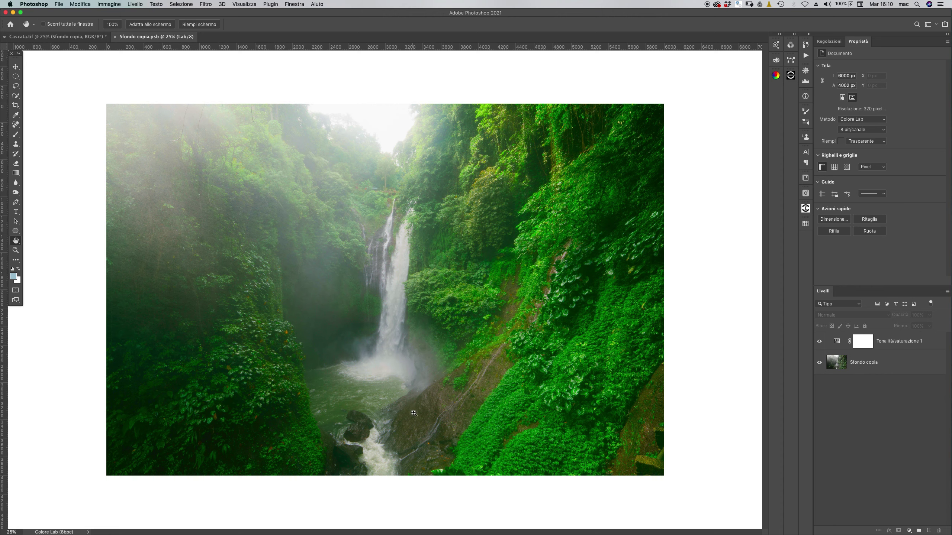
{"action": "key", "text": "super+w"}
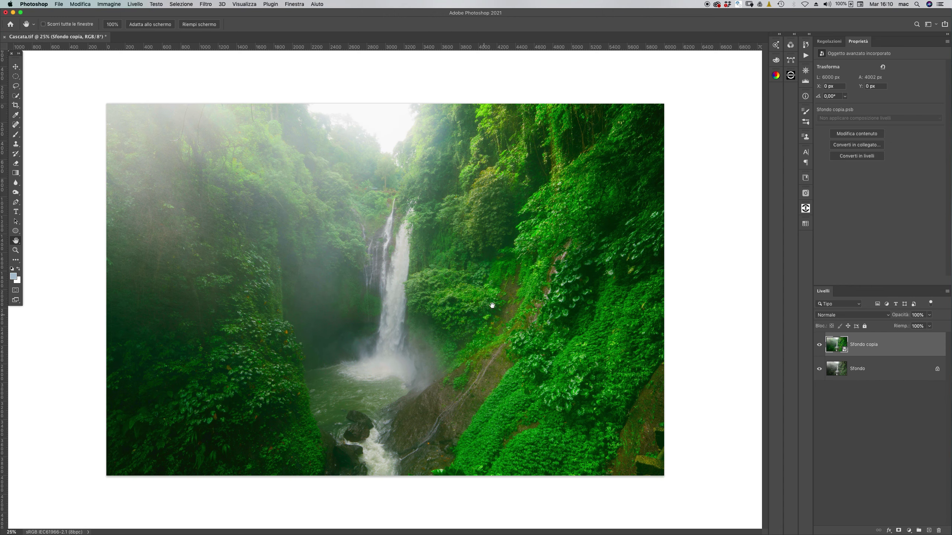
{"action": "left_click", "coordinate": [818, 347]}
{"action": "left_click", "coordinate": [818, 349]}
{"action": "left_click", "coordinate": [819, 344]}
{"action": "left_click", "coordinate": [829, 41]}
{"action": "left_click", "coordinate": [842, 67]}
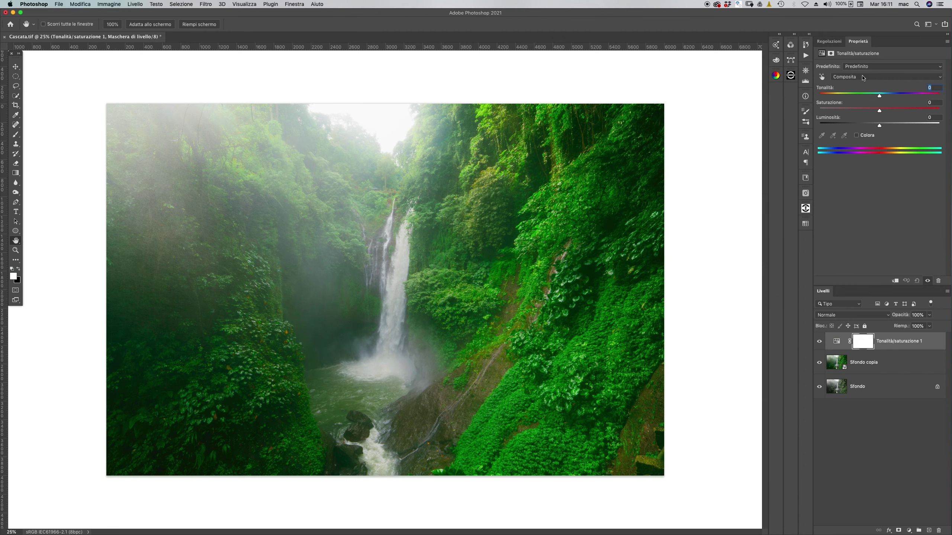
{"action": "left_click", "coordinate": [828, 41]}
{"action": "left_click", "coordinate": [851, 58]}
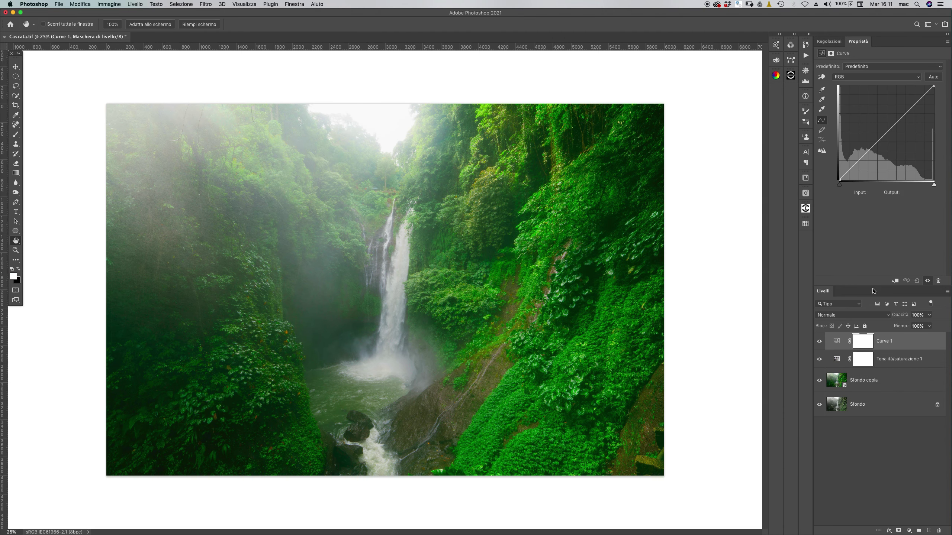
{"action": "left_click", "coordinate": [883, 383]}
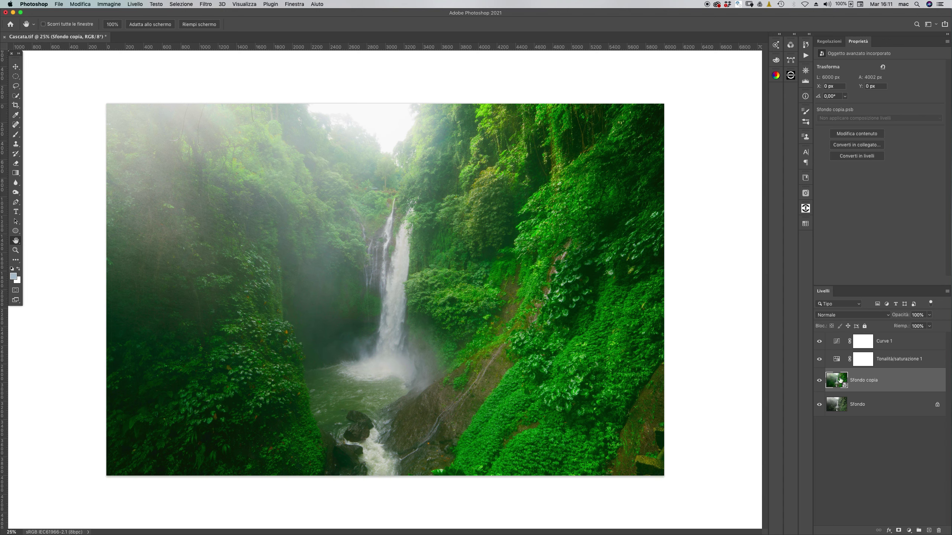
{"action": "left_click", "coordinate": [819, 381]}
{"action": "left_click", "coordinate": [819, 381]}
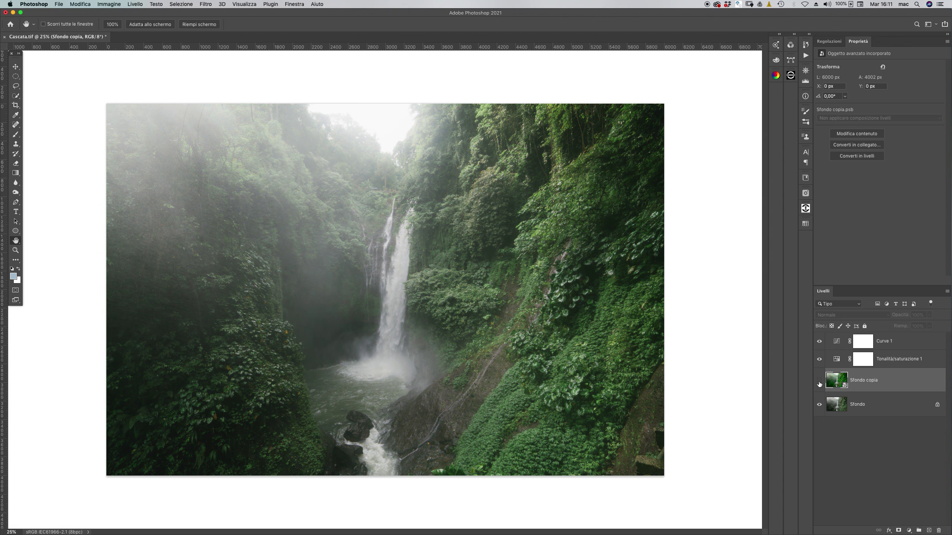
{"action": "left_click", "coordinate": [819, 381]}
{"action": "left_click", "coordinate": [819, 381]}
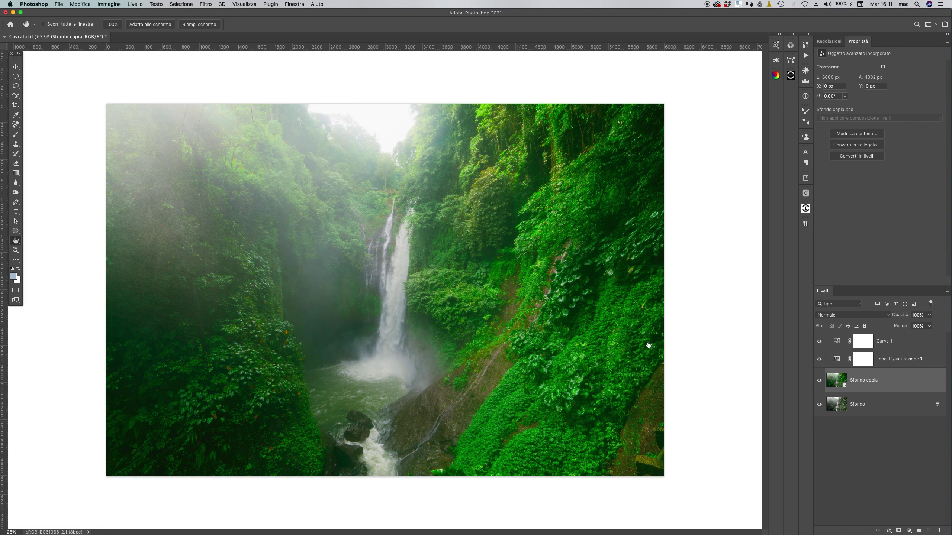
{"action": "left_click", "coordinate": [903, 347]}
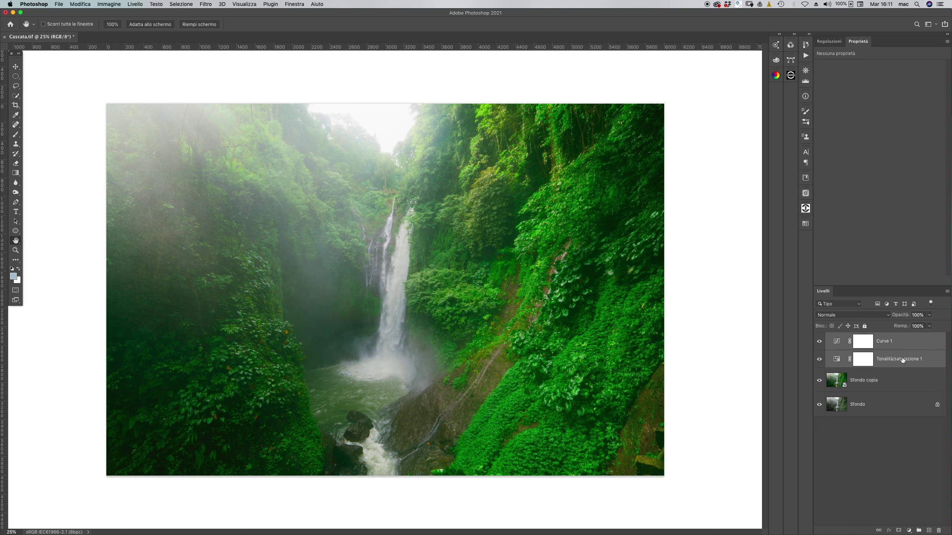
{"action": "key", "text": "Delete"}
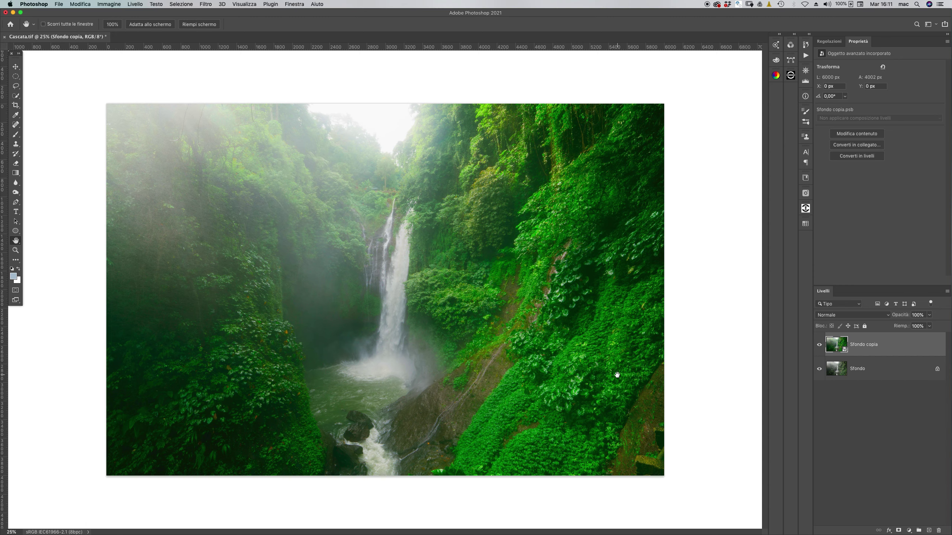
Reopen Sfondo copia's contents, delete Tonalità/saturazione 1 (+70 saturation), and return to Cascata.tif.
{"action": "double_click", "coordinate": [846, 350]}
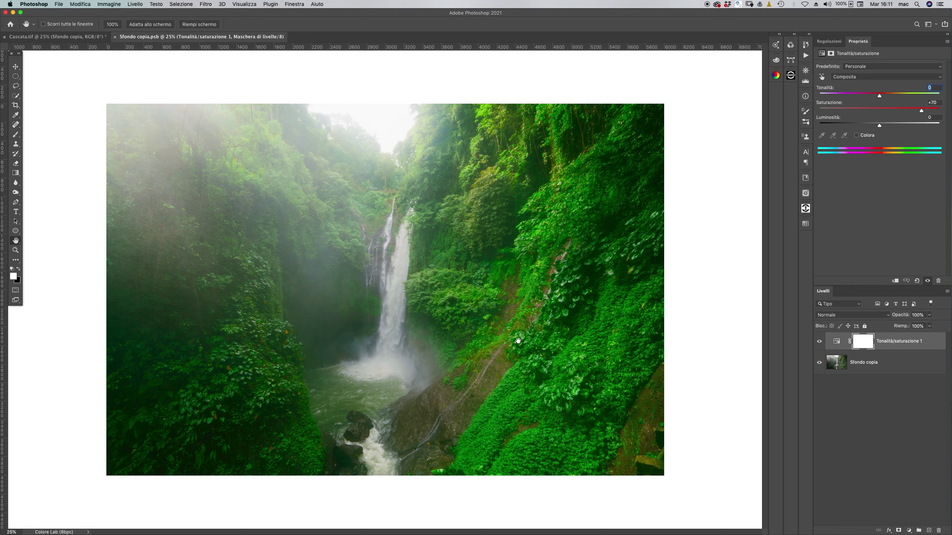
{"action": "left_click", "coordinate": [887, 373]}
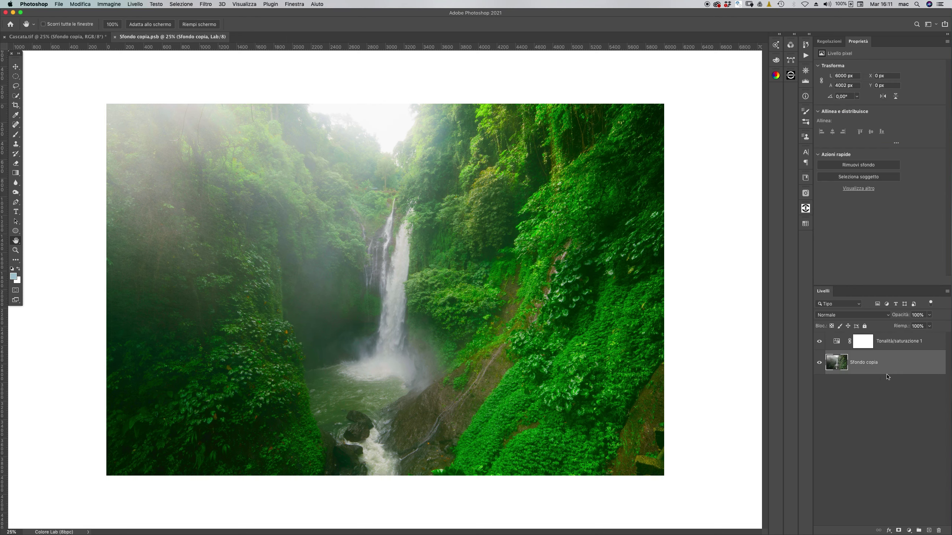
{"action": "left_click_drag", "start_coordinate": [909, 341], "coordinate": [940, 532]}
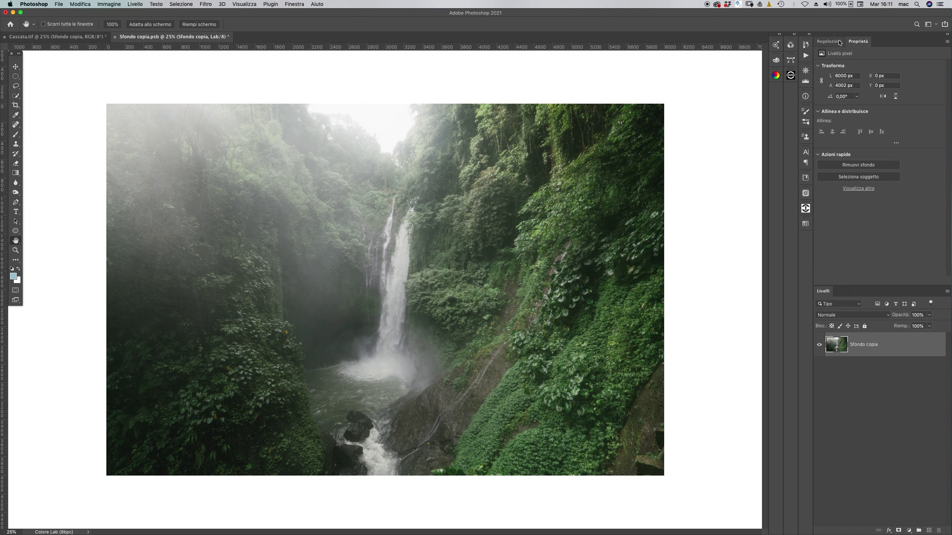
{"action": "key", "text": "ctrl+Tab"}
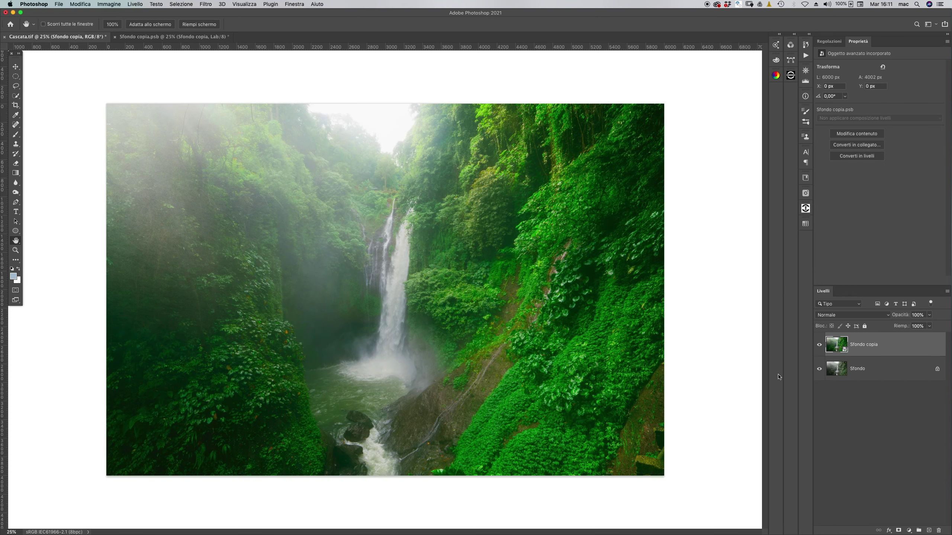
In Cascata.tif, hide Sfondo copia and add a hidden Moltiplica-mode Curves layer above Sfondo.
{"action": "left_click", "coordinate": [820, 345]}
{"action": "left_click", "coordinate": [877, 367]}
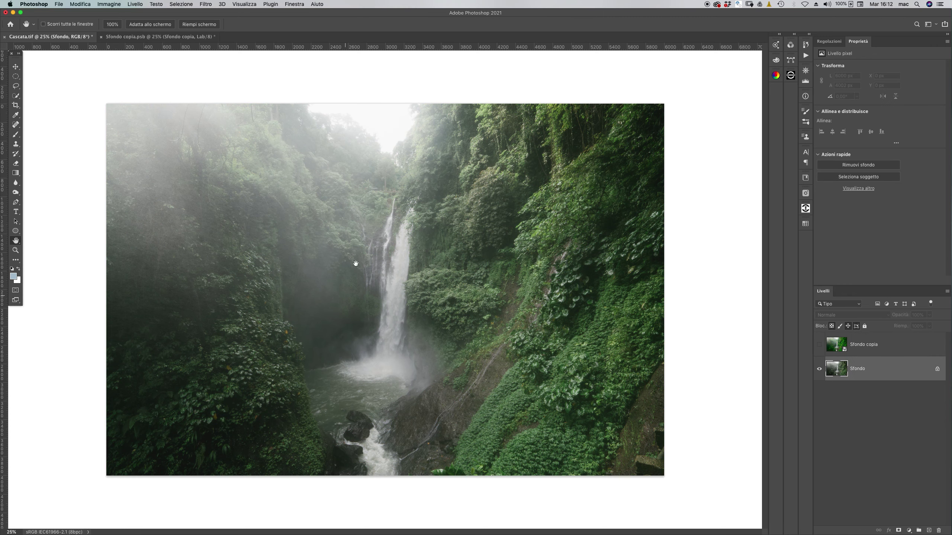
{"action": "left_click", "coordinate": [829, 41]}
{"action": "left_click", "coordinate": [853, 63]}
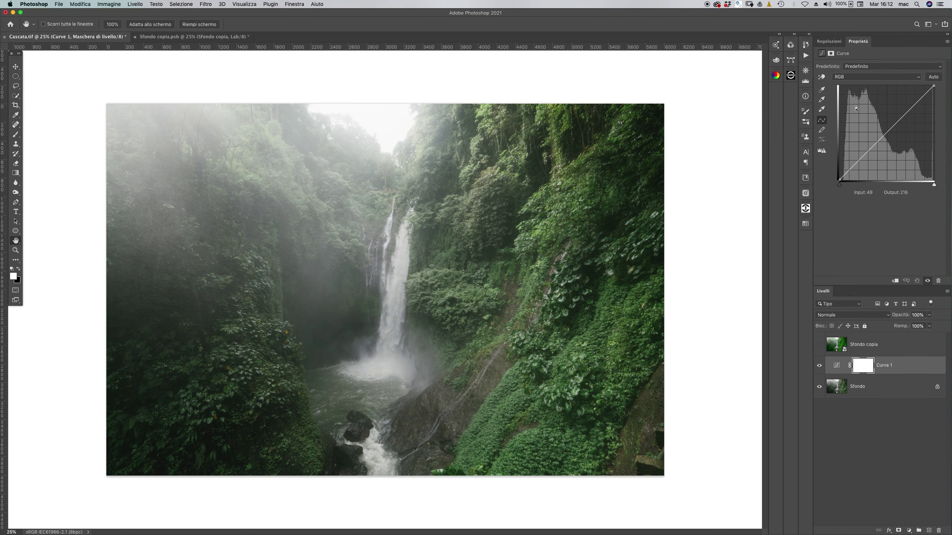
{"action": "left_click", "coordinate": [850, 314]}
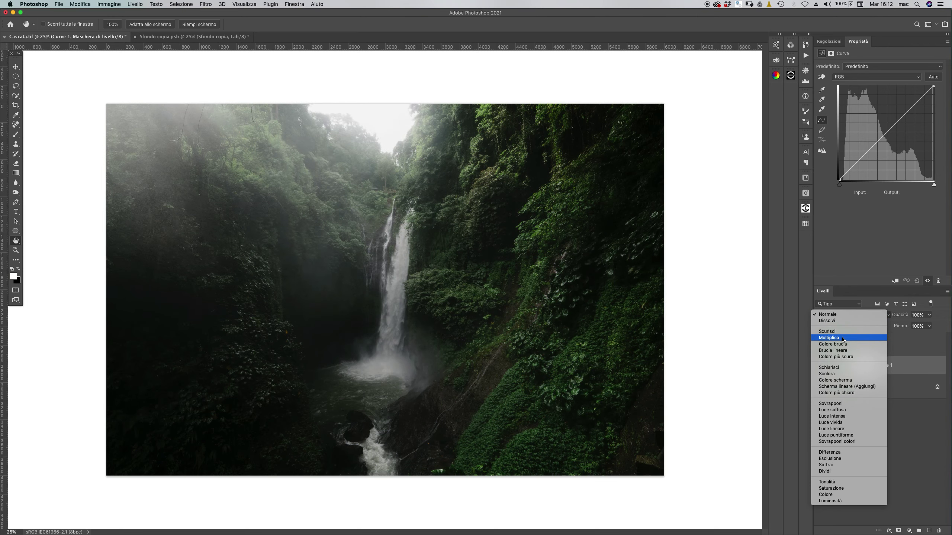
{"action": "left_click", "coordinate": [843, 336]}
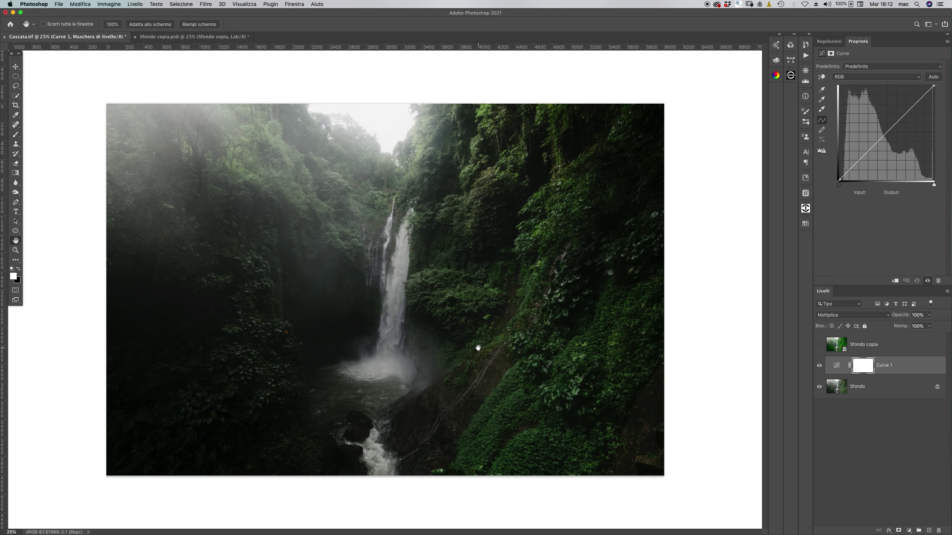
{"action": "left_click", "coordinate": [819, 366]}
Duplicate Sfondo as Moltiplica-mode Sfondo copia 2, then duplicate the Lab document's layer too.
{"action": "left_click", "coordinate": [861, 387]}
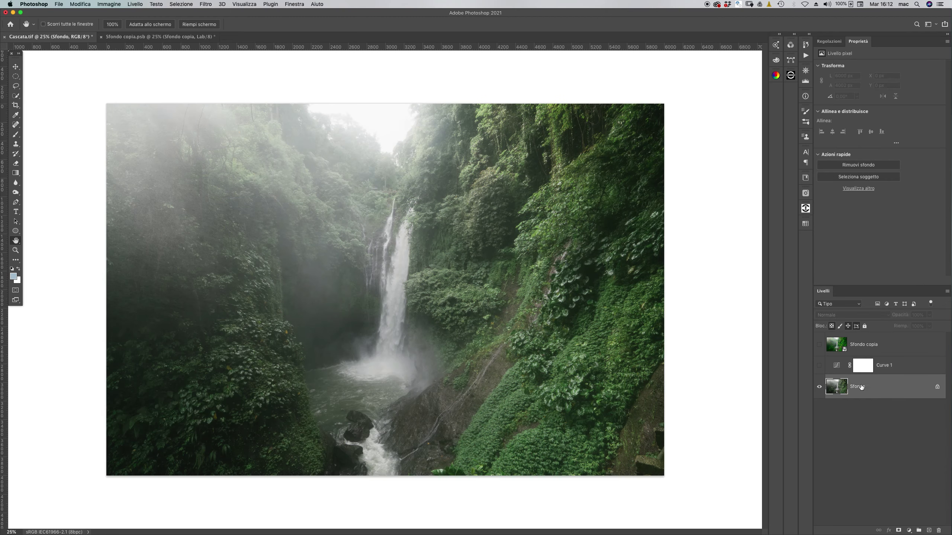
{"action": "key", "text": "super+j"}
{"action": "left_click", "coordinate": [851, 315]}
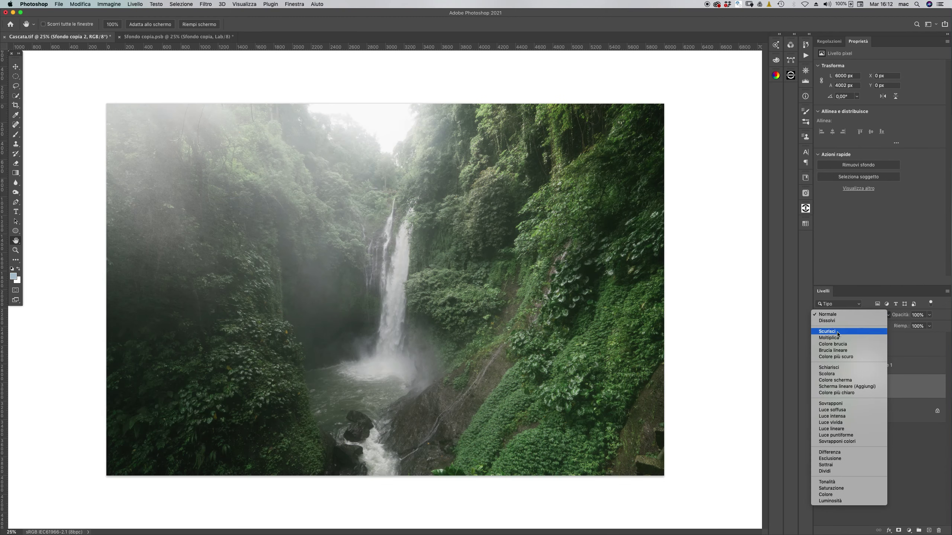
{"action": "left_click", "coordinate": [831, 338]}
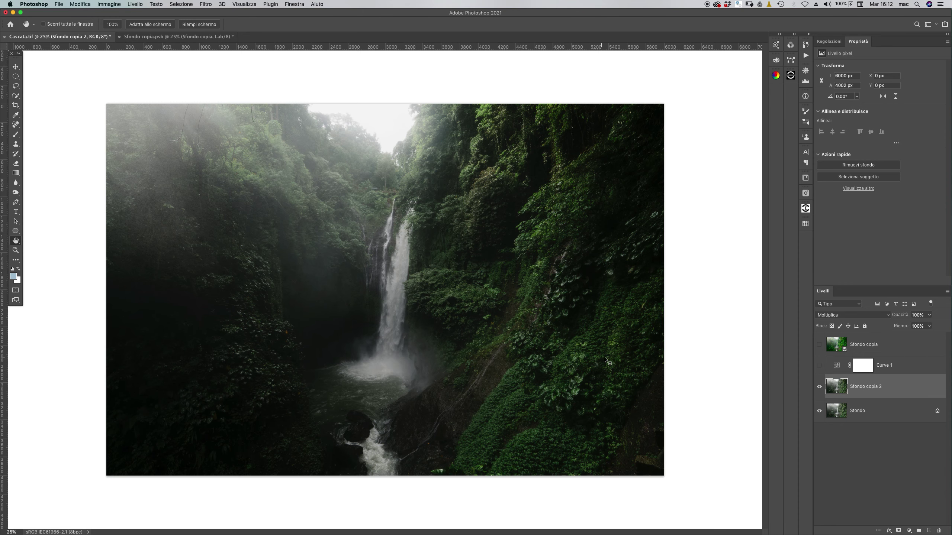
{"action": "key", "text": "ctrl+Tab"}
{"action": "key", "text": "ctrl+j"}
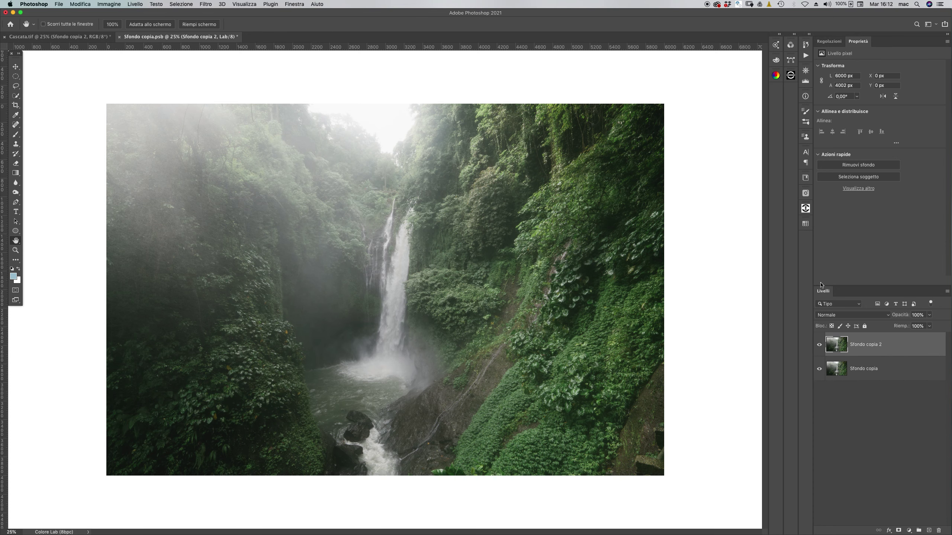
Set the Lab document's Sfondo copia 2 to Moltiplica blend to darken the photo.
{"action": "left_click", "coordinate": [865, 319]}
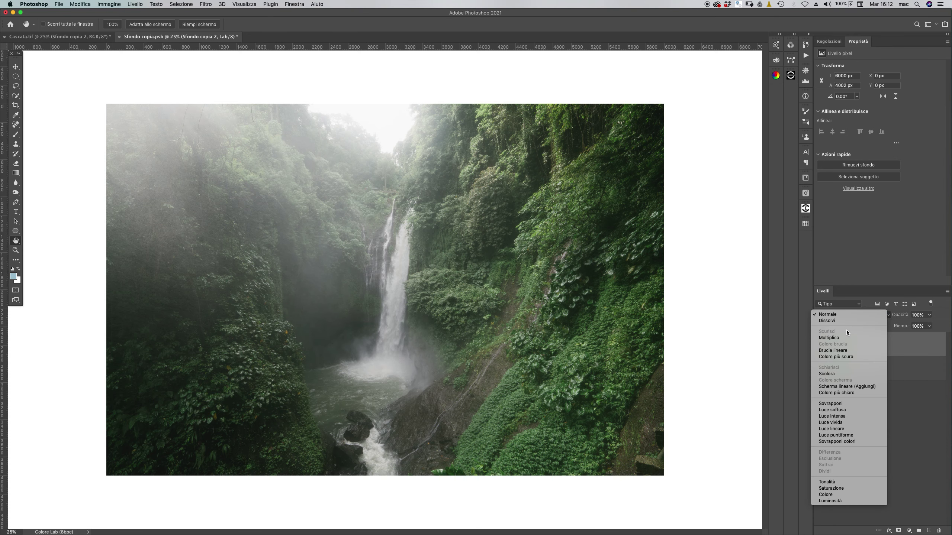
{"action": "left_click", "coordinate": [842, 339]}
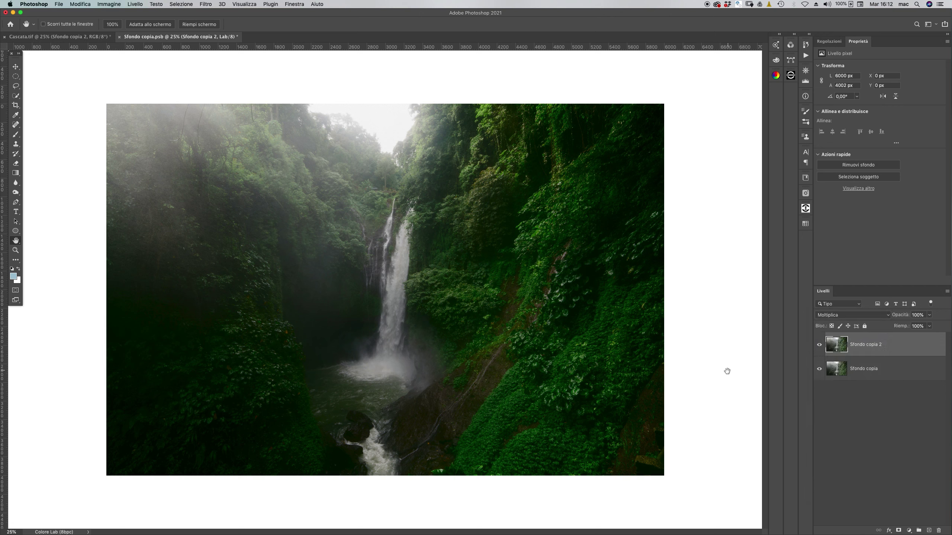
{"action": "key", "text": "ctrl+j"}
{"action": "key", "text": "ctrl+z"}
{"action": "key", "text": "ctrl+j"}
{"action": "key", "text": "ctrl+z"}
Compare with Cascata.tif, then view a single Lab channel alone in Canali.
{"action": "key", "text": "ctrl+Tab"}
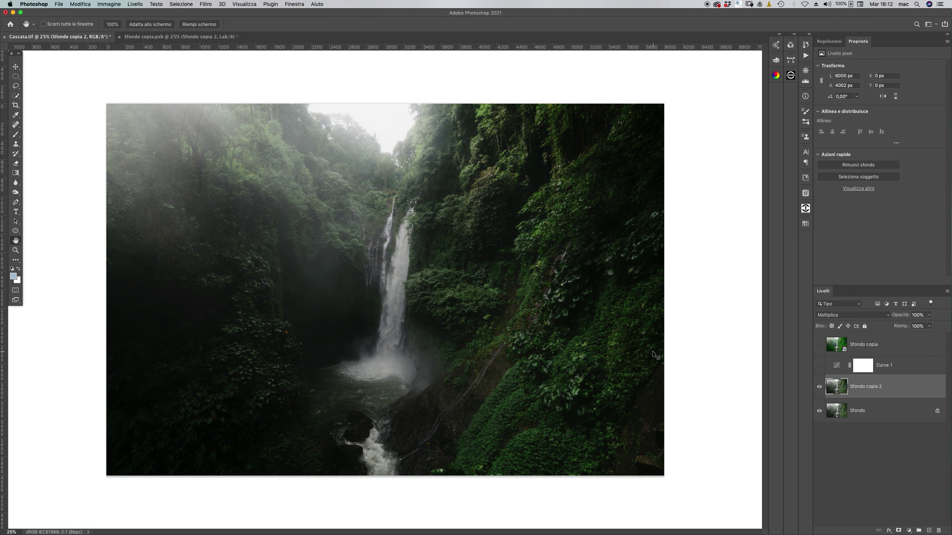
{"action": "key", "text": "ctrl+Tab"}
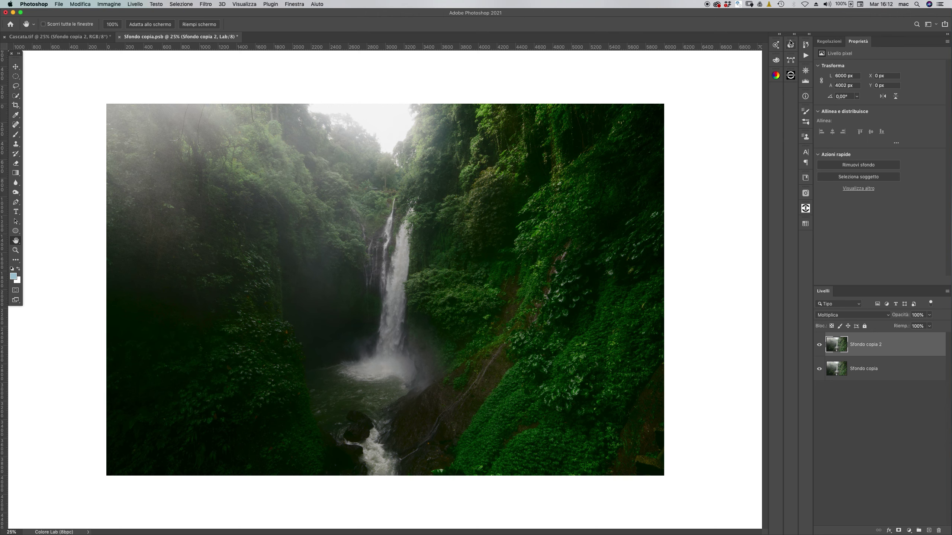
{"action": "left_click", "coordinate": [791, 44]}
{"action": "left_click", "coordinate": [735, 75]}
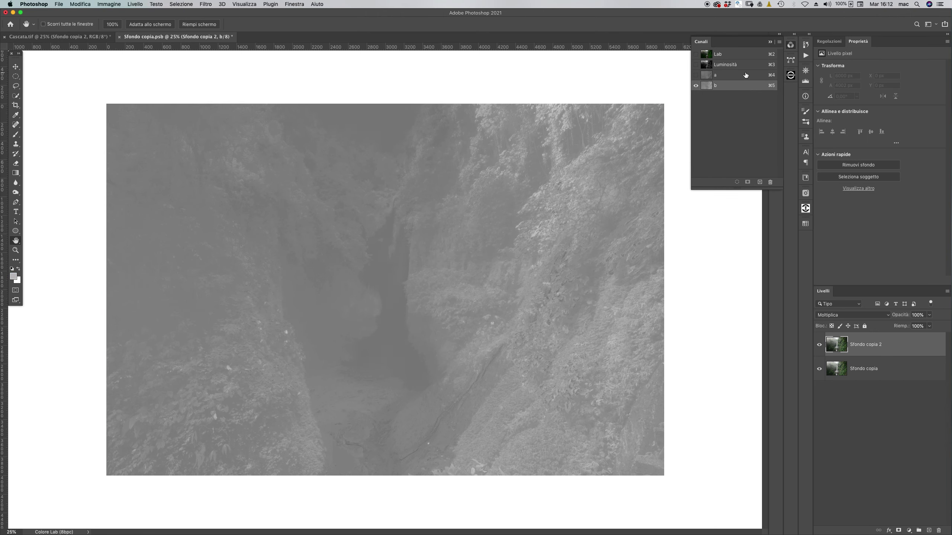
View the b and a channels alone, toggling Sfondo copia 2, then return to the Lab composite.
{"action": "left_click", "coordinate": [745, 76]}
{"action": "left_click", "coordinate": [819, 345]}
{"action": "left_click", "coordinate": [818, 344]}
{"action": "left_click", "coordinate": [725, 80]}
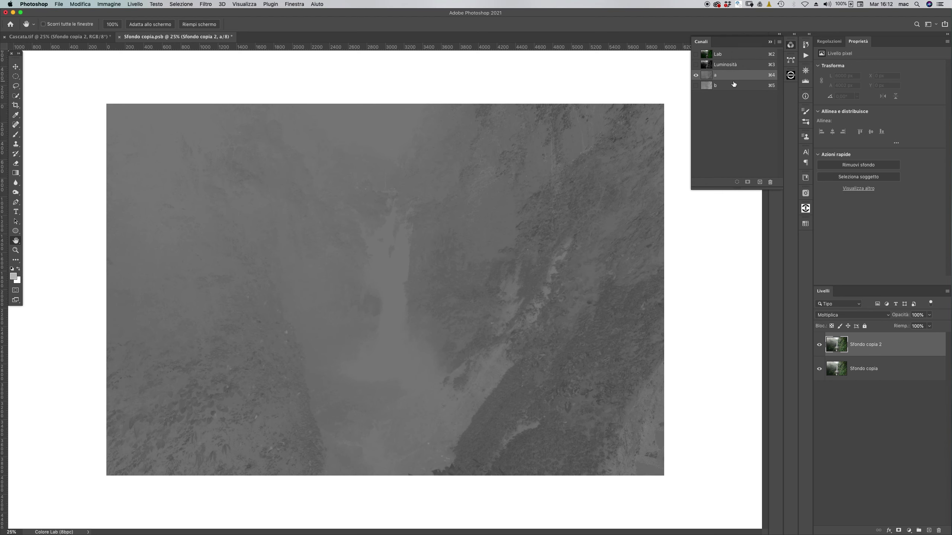
{"action": "left_click", "coordinate": [819, 345]}
{"action": "left_click", "coordinate": [741, 86]}
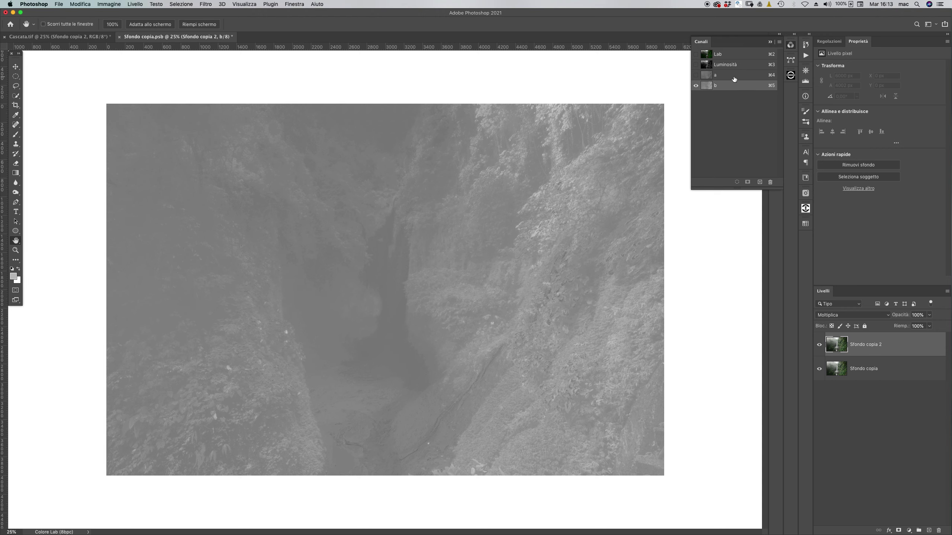
{"action": "left_click", "coordinate": [756, 55]}
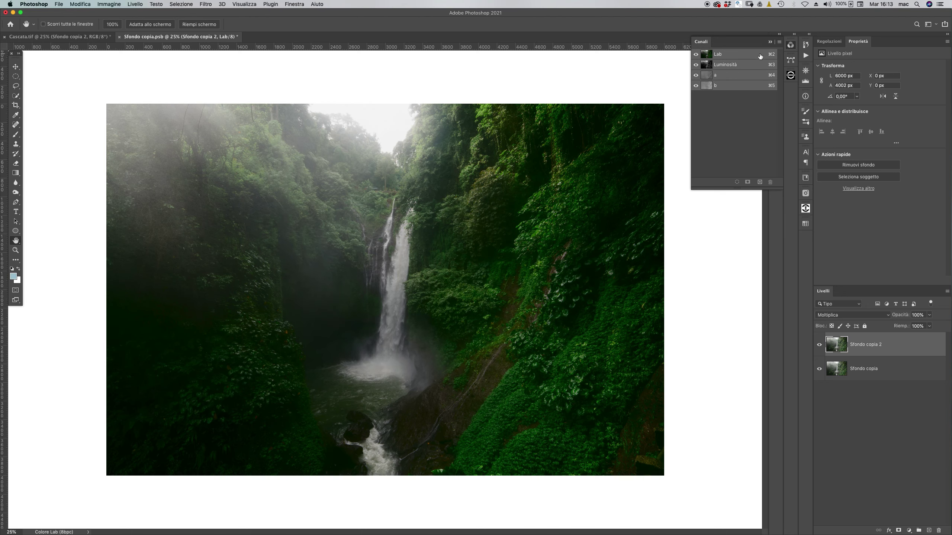
Delete the Sfondo copia 2 layer and add a Curves layer blended in Moltiplica mode.
{"action": "left_click", "coordinate": [819, 345]}
{"action": "key", "text": "BackSpace"}
{"action": "left_click", "coordinate": [829, 42]}
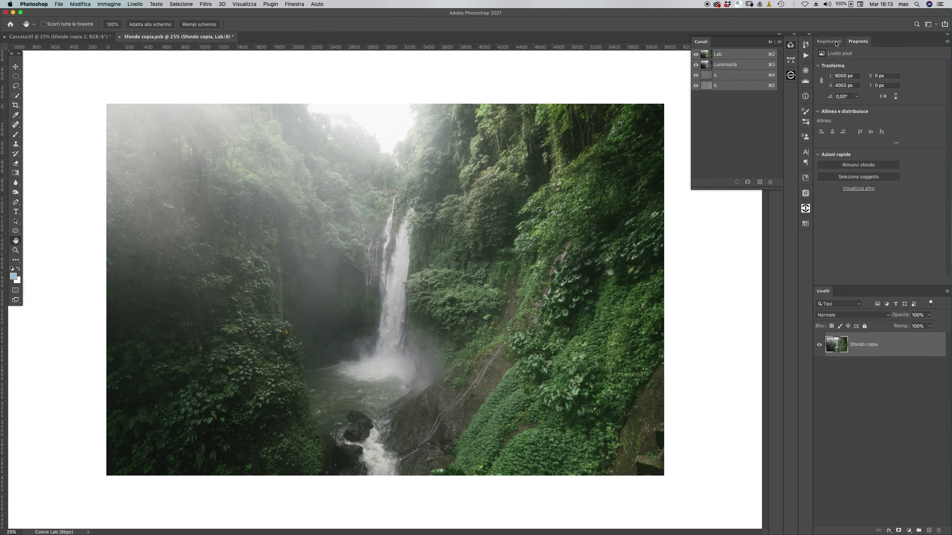
{"action": "left_click", "coordinate": [853, 64]}
{"action": "left_click", "coordinate": [851, 315]}
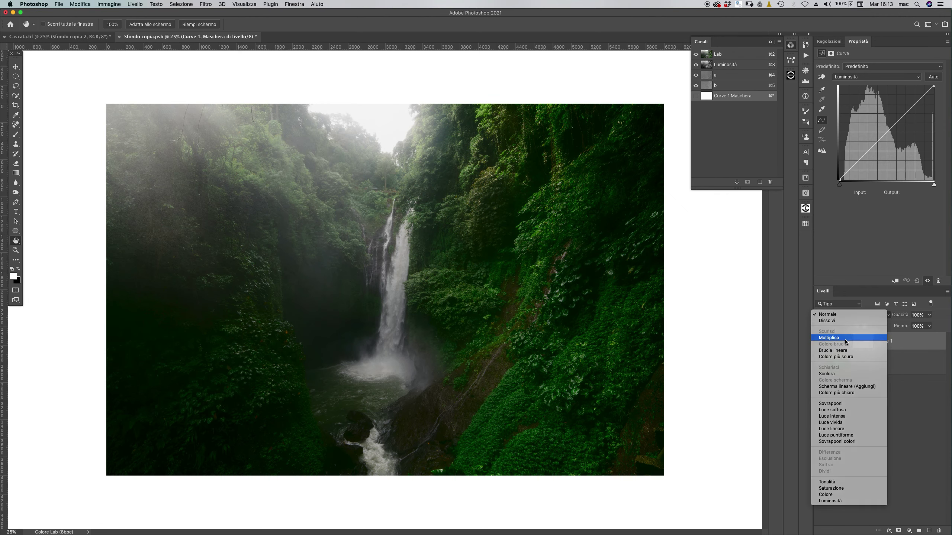
{"action": "left_click", "coordinate": [846, 339]}
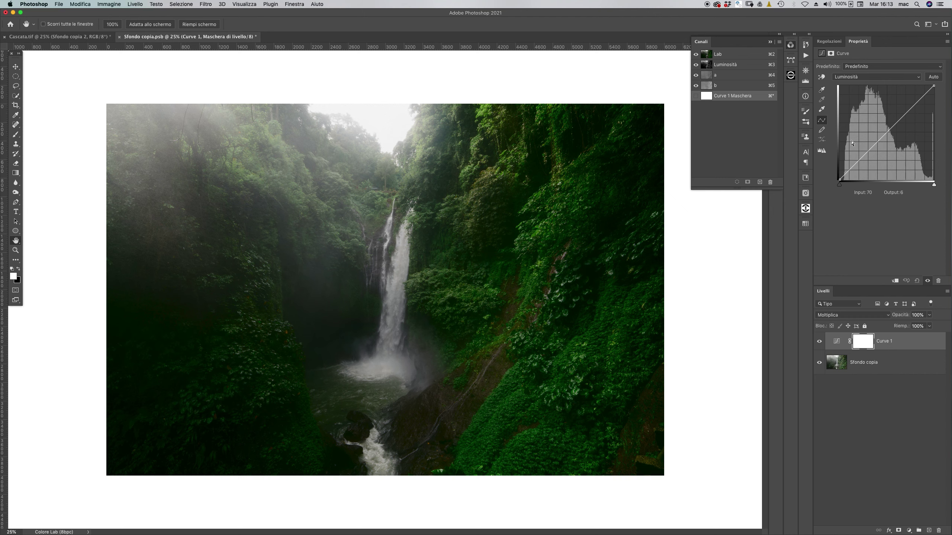
Lift the curve's black point and add a dip point to darken the misty areas.
{"action": "left_click_drag", "start_coordinate": [838, 182], "coordinate": [828, 86]}
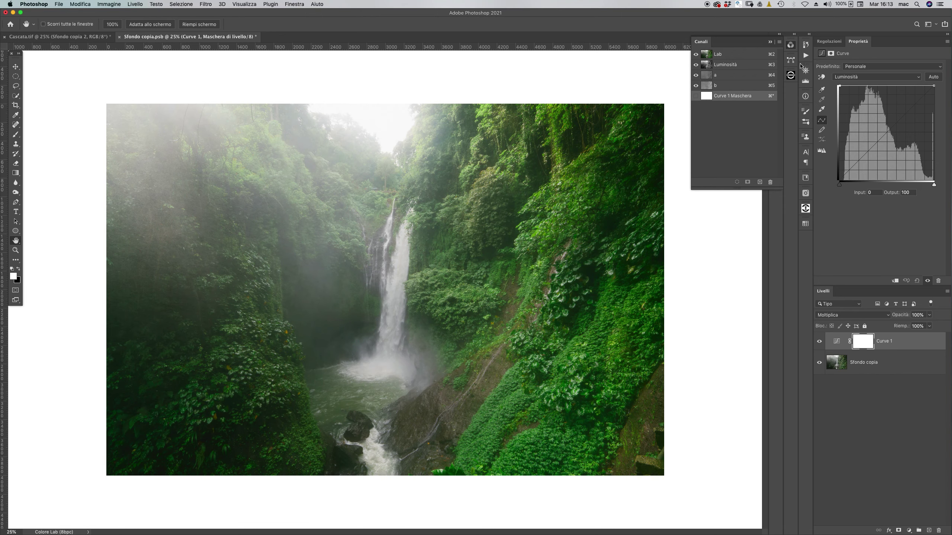
{"action": "left_click", "coordinate": [820, 341]}
{"action": "left_click", "coordinate": [819, 342]}
{"action": "left_click", "coordinate": [820, 341]}
{"action": "left_click_drag", "start_coordinate": [838, 86], "coordinate": [822, 107]}
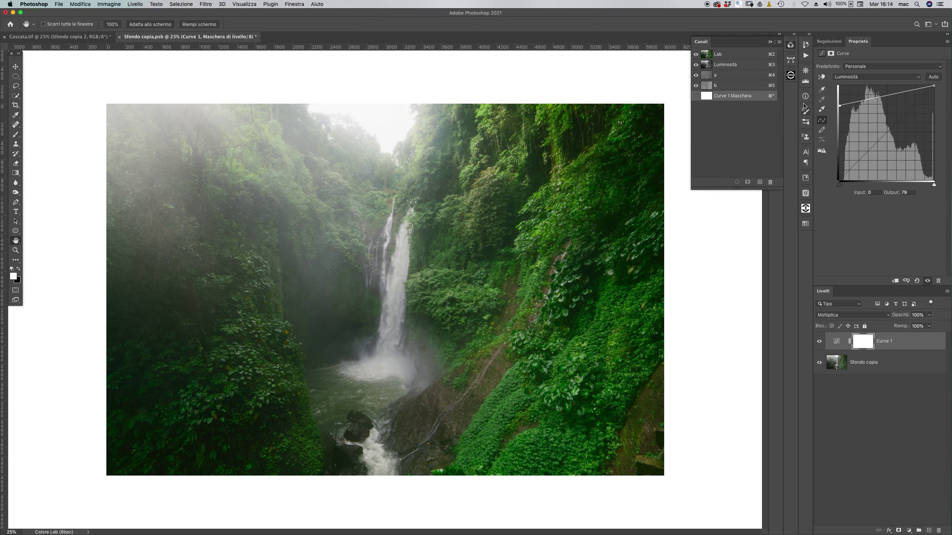
{"action": "mouse_move", "coordinate": [839, 108]}
{"action": "left_mouse_down"}
{"action": "mouse_move", "coordinate": [793, 140]}
{"action": "mouse_move", "coordinate": [794, 105]}
{"action": "left_mouse_up"}
{"action": "left_click_drag", "start_coordinate": [865, 106], "coordinate": [910, 90]}
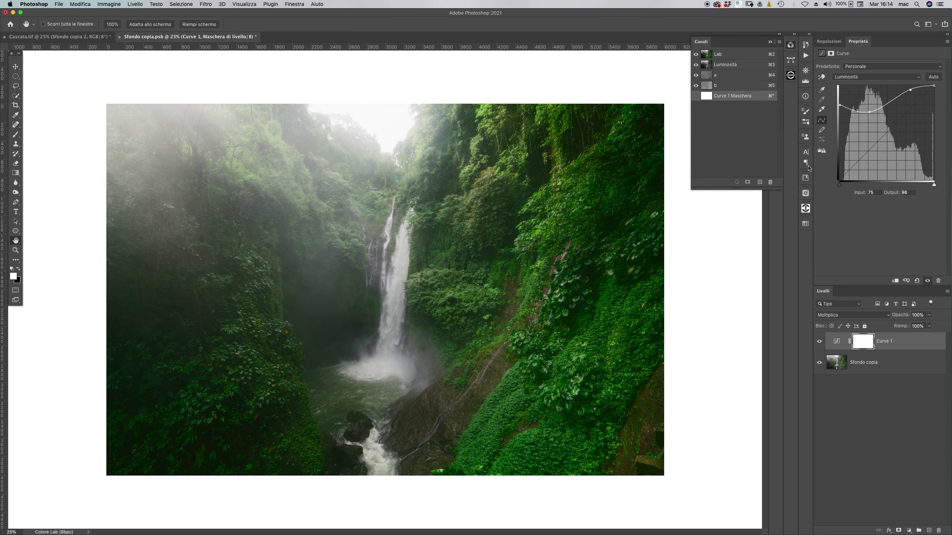
Compare the photo with Curve 1 off and on, then save the smart object.
{"action": "left_click", "coordinate": [819, 342]}
{"action": "left_click", "coordinate": [819, 342]}
{"action": "left_click", "coordinate": [819, 342]}
{"action": "left_click", "coordinate": [819, 342]}
{"action": "left_click", "coordinate": [882, 366]}
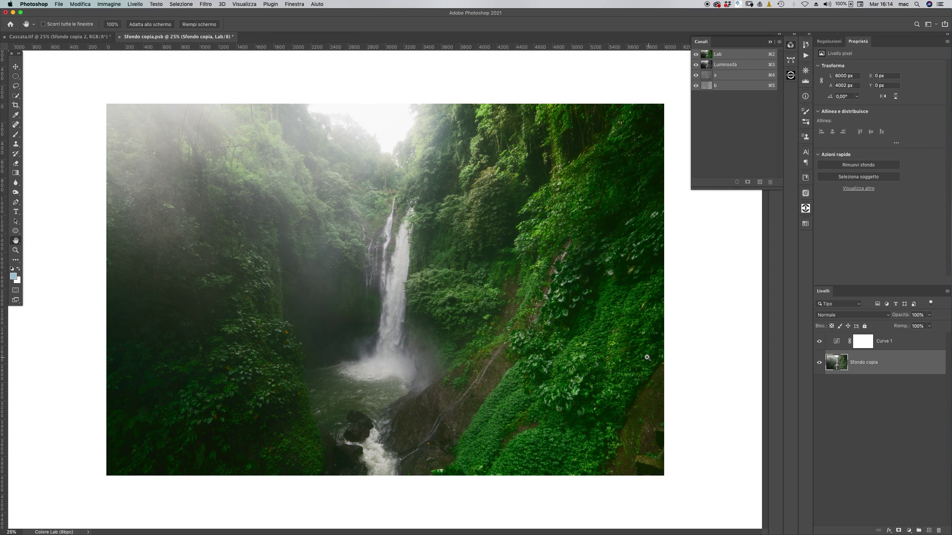
{"action": "key", "text": "super+s"}
Close the smart object and delete the Sfondo copia 2 and Curve 1 layers in Cascata.tif.
{"action": "key", "text": "super+w"}
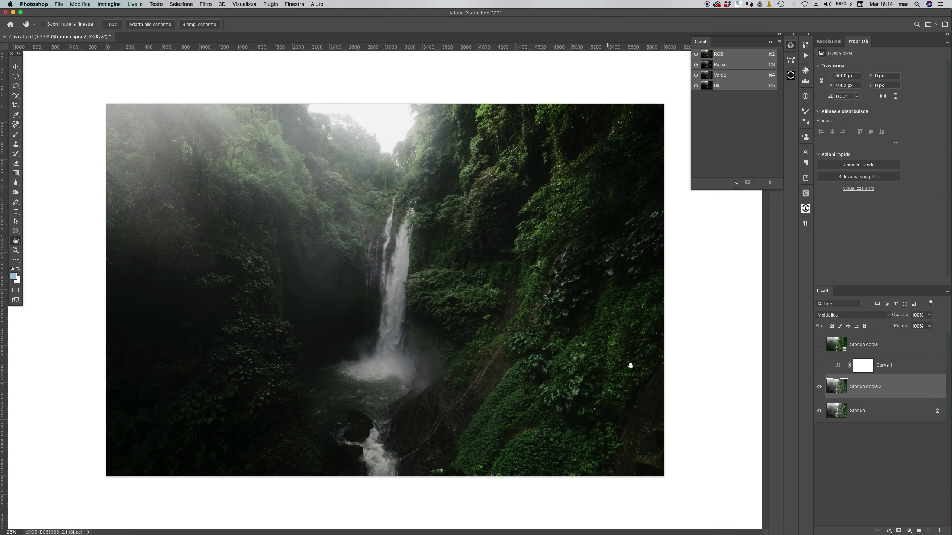
{"action": "left_click", "coordinate": [819, 388]}
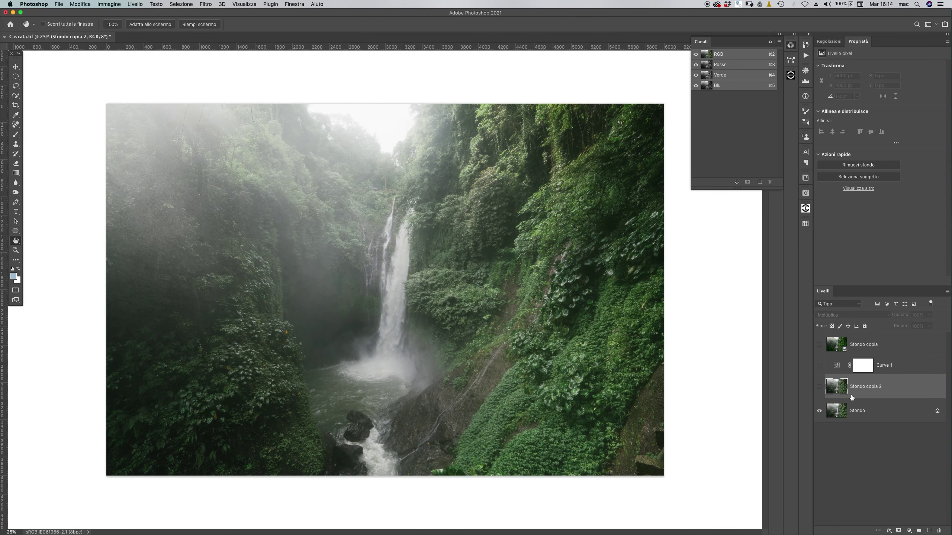
{"action": "key", "text": "BackSpace"}
{"action": "left_click", "coordinate": [904, 375]}
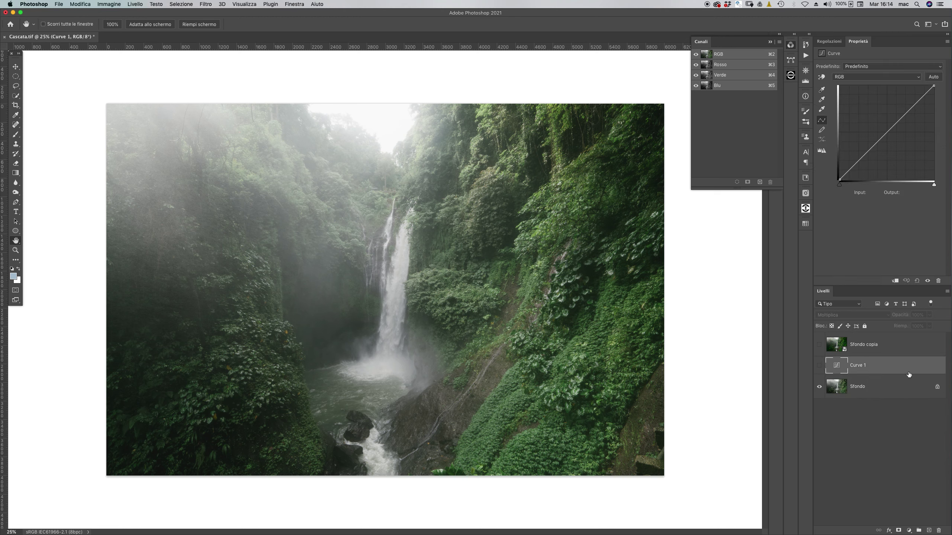
{"action": "key", "text": "BackSpace"}
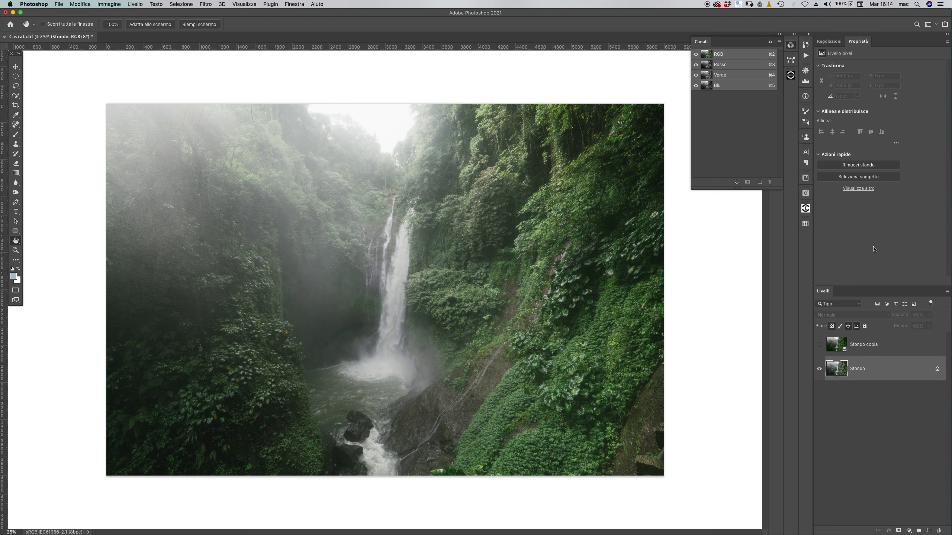
{"action": "left_click", "coordinate": [819, 344]}
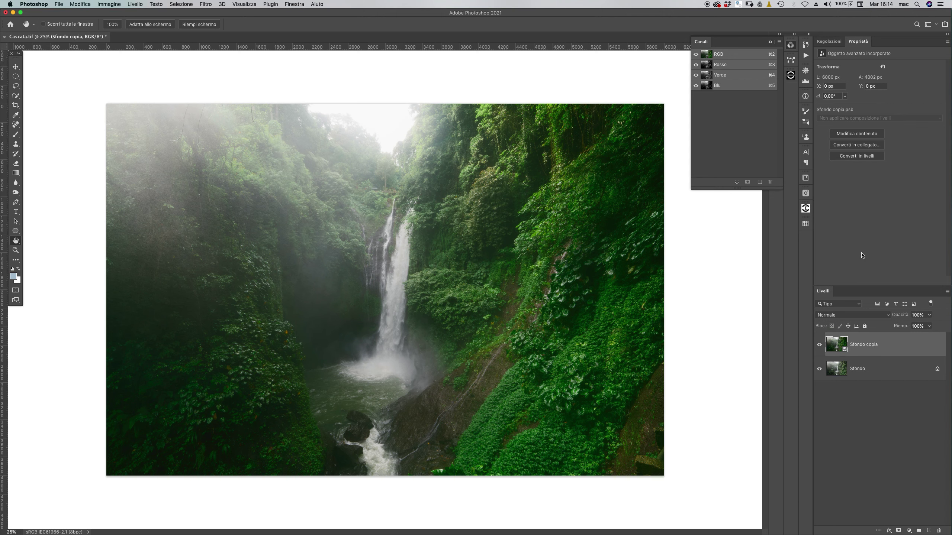
Toggle the Colore-blended smart object layer to compare it with the original photo.
{"action": "left_click", "coordinate": [819, 344]}
{"action": "left_click", "coordinate": [818, 344]}
{"action": "left_click", "coordinate": [819, 344]}
{"action": "left_click", "coordinate": [819, 345]}
{"action": "left_click", "coordinate": [838, 316]}
{"action": "left_click", "coordinate": [822, 499]}
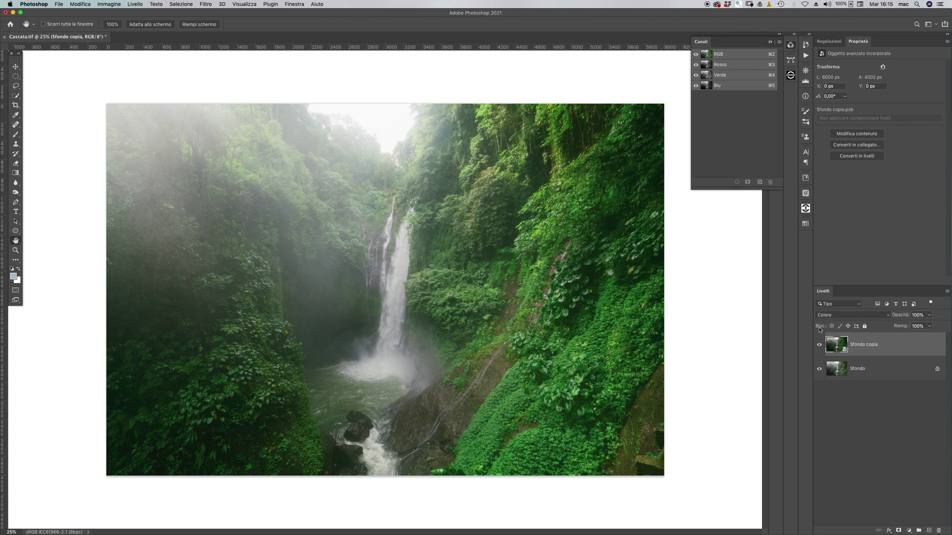
{"action": "left_click", "coordinate": [830, 315]}
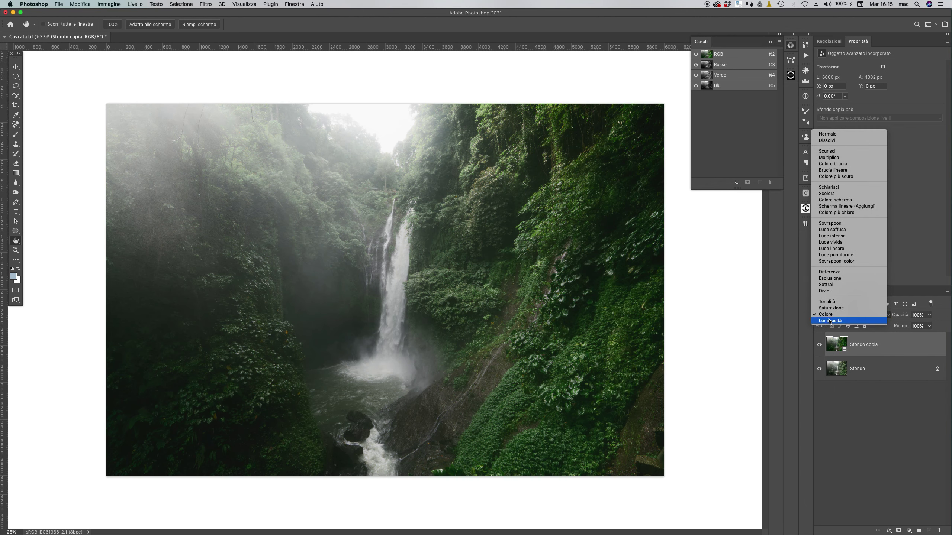
{"action": "left_click", "coordinate": [819, 345]}
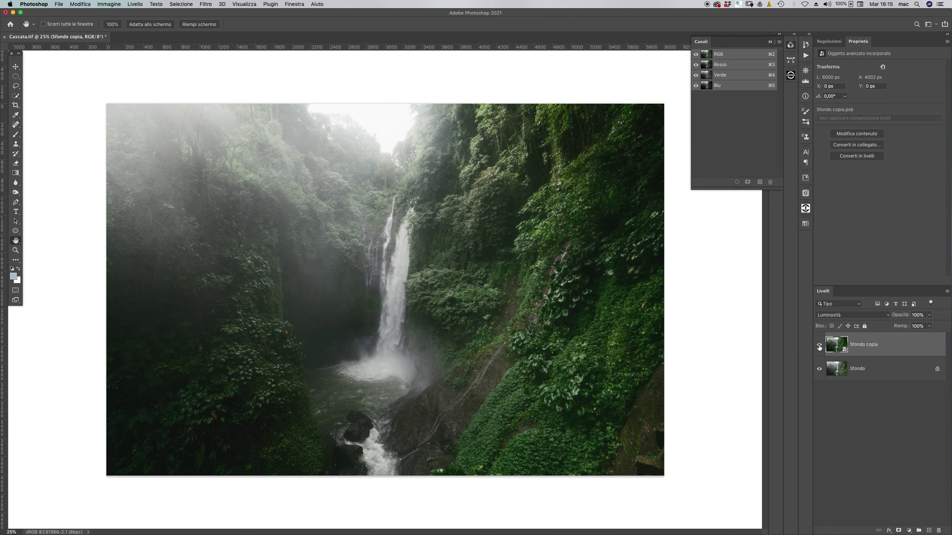
{"action": "key", "text": "super+j"}
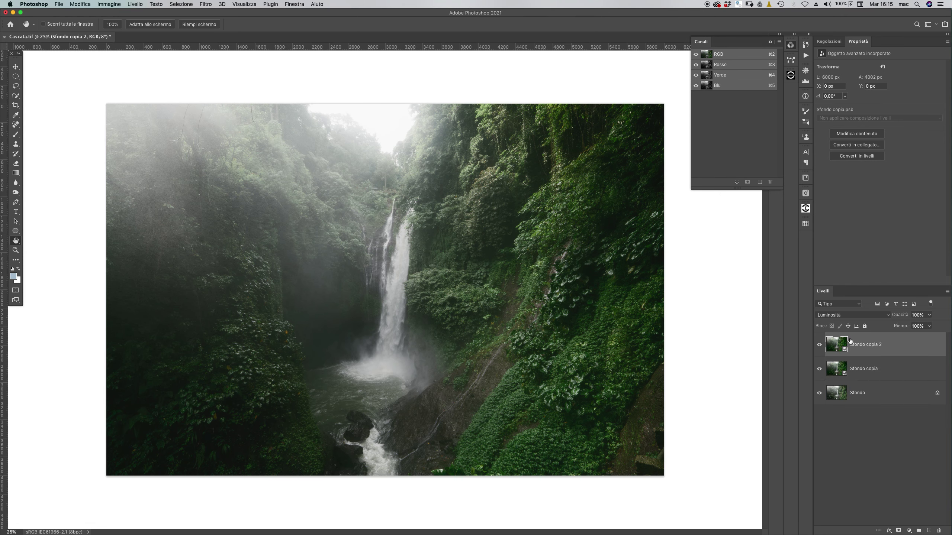
{"action": "left_click", "coordinate": [852, 314]}
{"action": "left_click", "coordinate": [929, 316]}
{"action": "left_click_drag", "start_coordinate": [930, 324], "coordinate": [913, 327]}
{"action": "key", "text": "alt+bracketleft"}
{"action": "left_click", "coordinate": [928, 315]}
{"action": "key", "text": "BackSpace"}
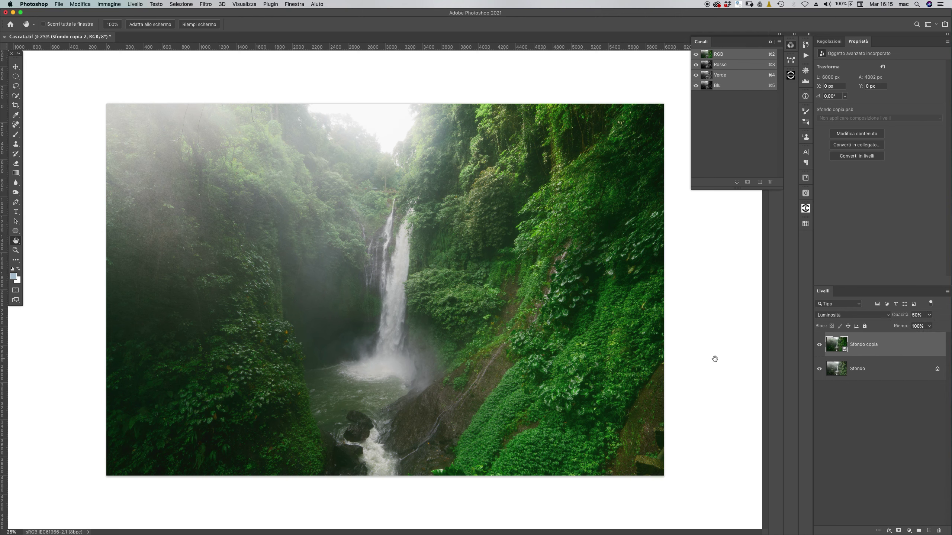
{"action": "key", "text": "alt+shift+n"}
{"action": "left_click_drag", "start_coordinate": [931, 317], "coordinate": [946, 326]}
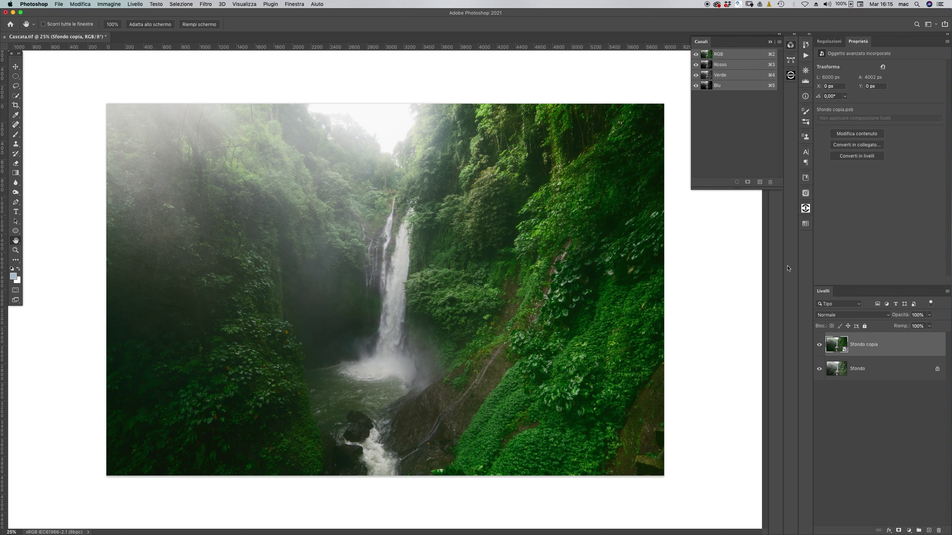
Reopen the Lab smart object and switch Curve 1's blending to Sovrapponi after trying Scolora.
{"action": "double_click", "coordinate": [844, 350]}
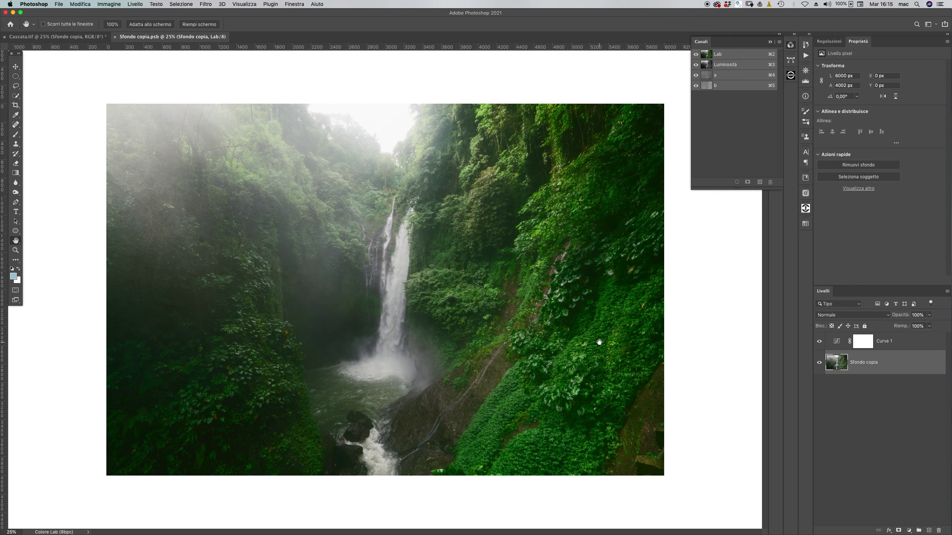
{"action": "left_click", "coordinate": [844, 342]}
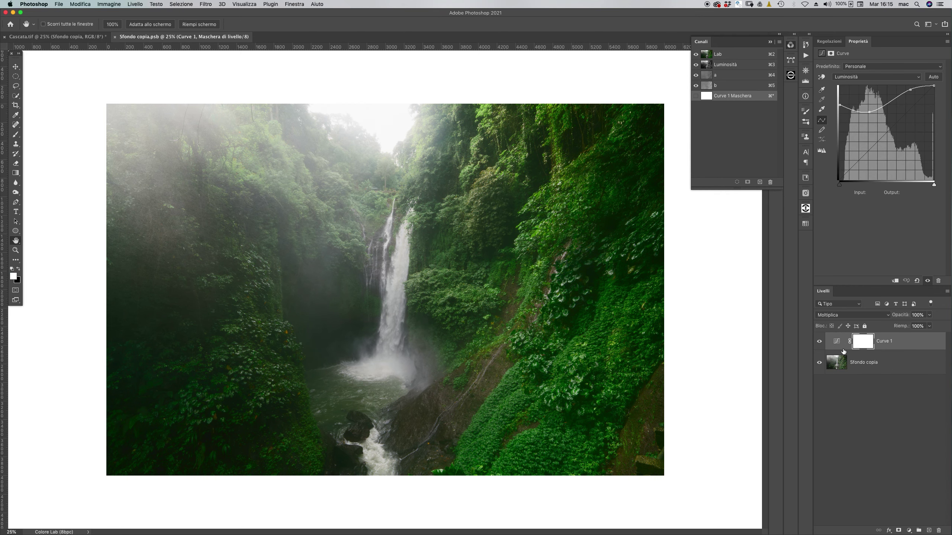
{"action": "left_click", "coordinate": [854, 318]}
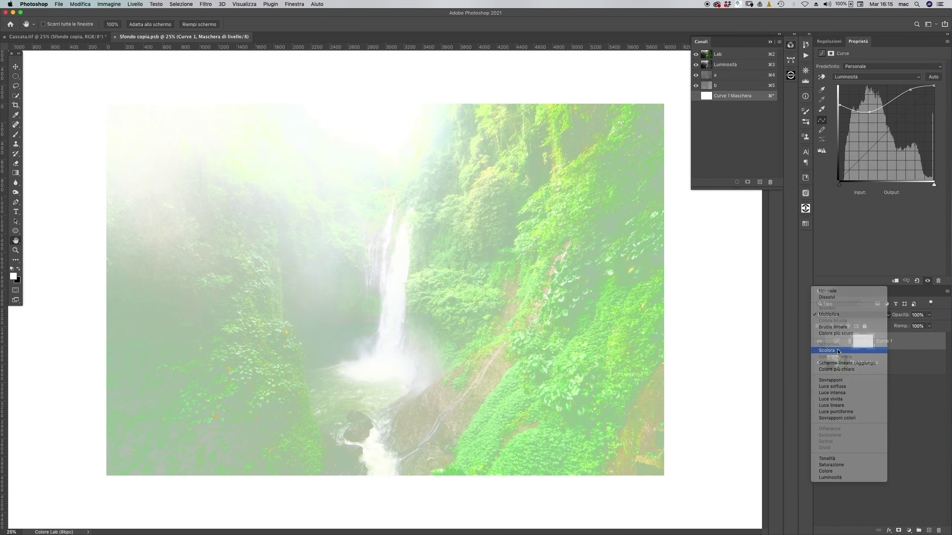
{"action": "left_click", "coordinate": [844, 345]}
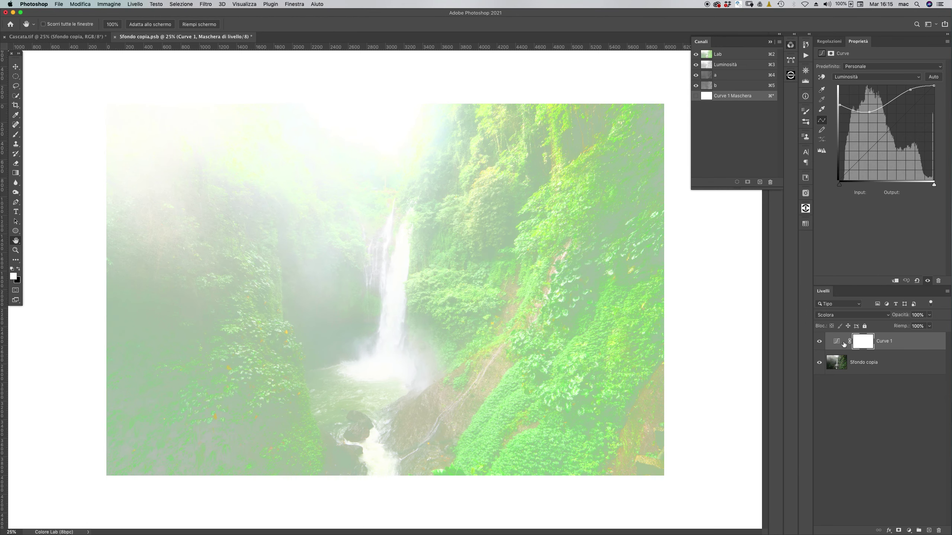
{"action": "left_click", "coordinate": [841, 316]}
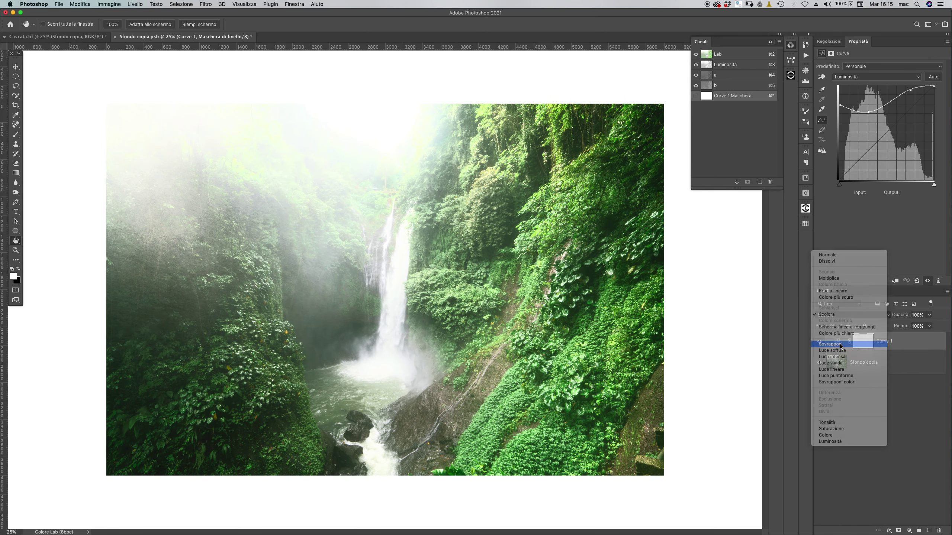
{"action": "left_click", "coordinate": [841, 345]}
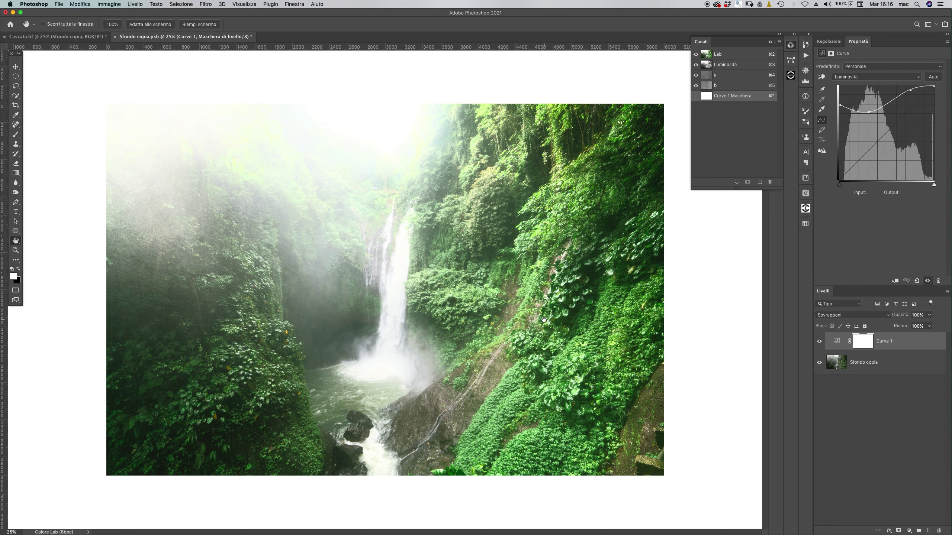
View the a and b colour channels individually in grayscale, ending on b.
{"action": "left_click", "coordinate": [735, 75]}
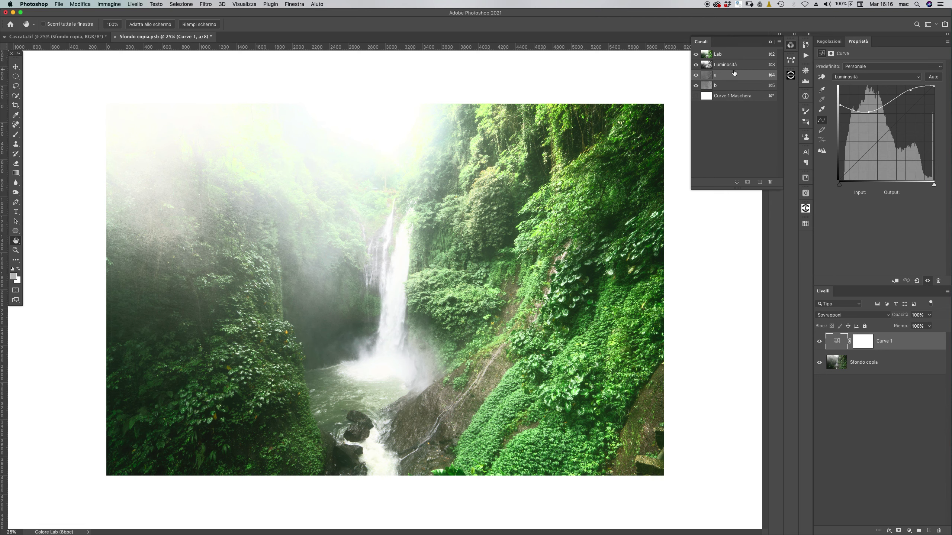
{"action": "left_click", "coordinate": [736, 85]}
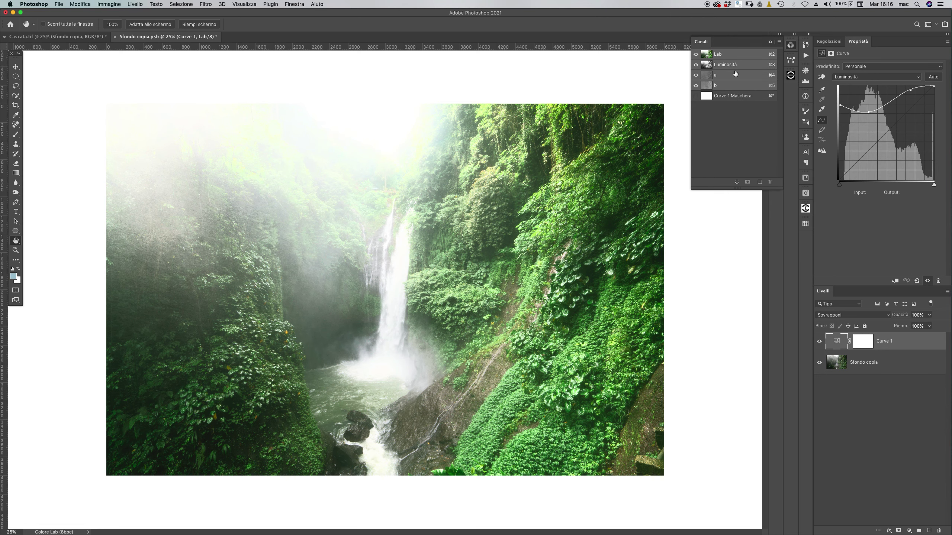
{"action": "left_click", "coordinate": [737, 75]}
{"action": "left_click", "coordinate": [739, 86]}
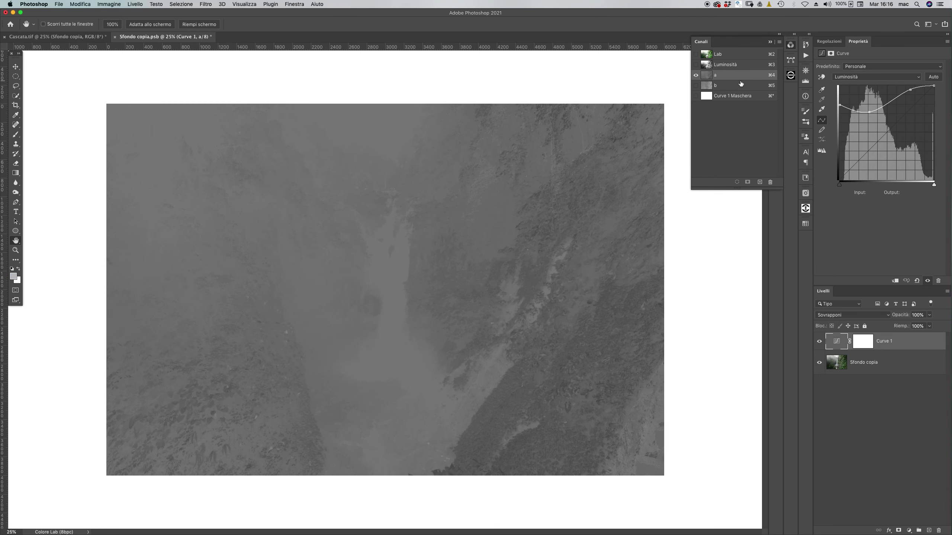
{"action": "left_click", "coordinate": [740, 87]}
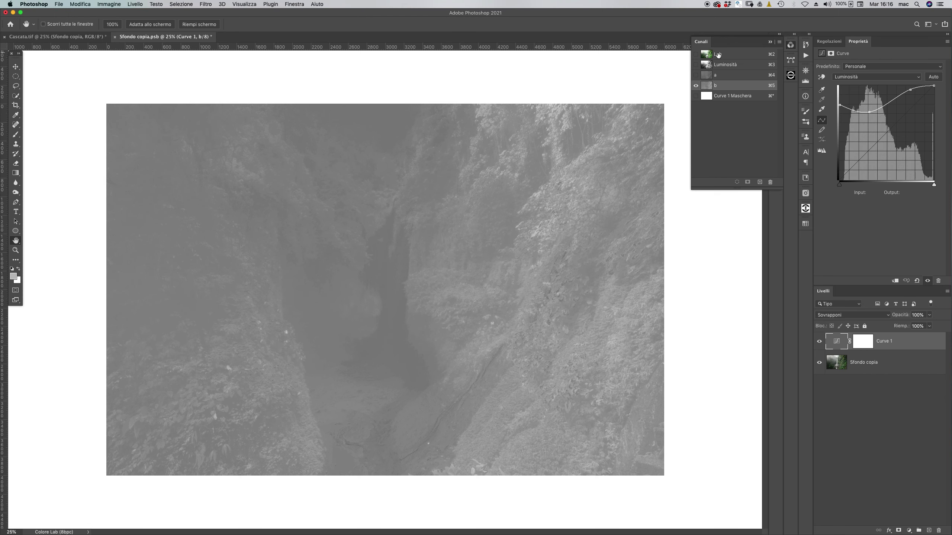
{"action": "left_click", "coordinate": [732, 77]}
{"action": "left_click", "coordinate": [736, 87]}
Try Scolora on Curve 1, then set it back to Moltiplica and browse other blend modes.
{"action": "left_click", "coordinate": [846, 317]}
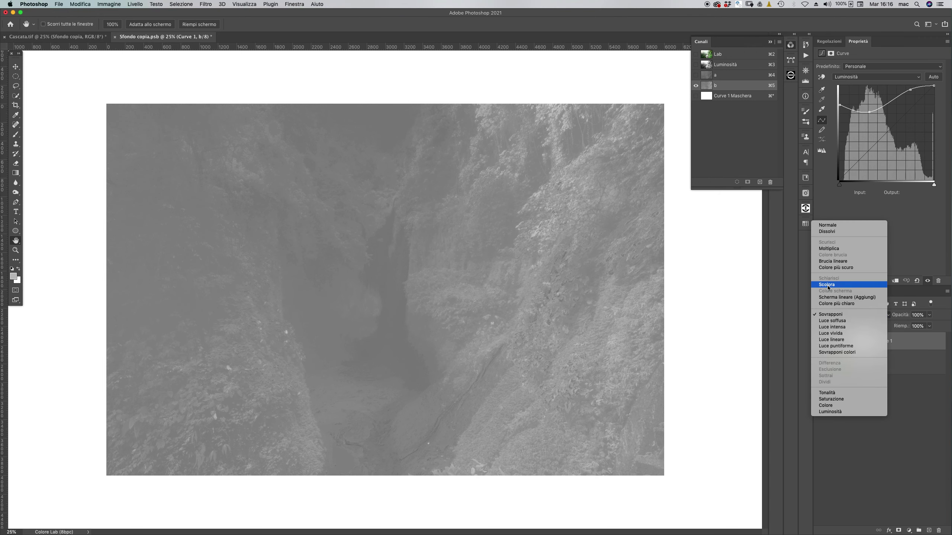
{"action": "left_click", "coordinate": [826, 285]}
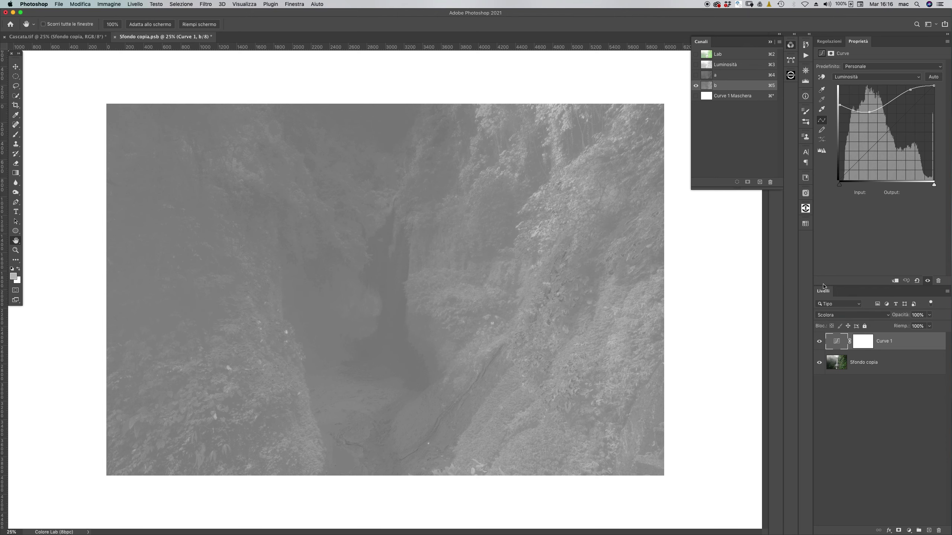
{"action": "left_click", "coordinate": [843, 315]}
{"action": "left_click", "coordinate": [838, 278]}
{"action": "left_click", "coordinate": [845, 319]}
{"action": "key", "text": "Escape"}
{"action": "left_click", "coordinate": [835, 315]}
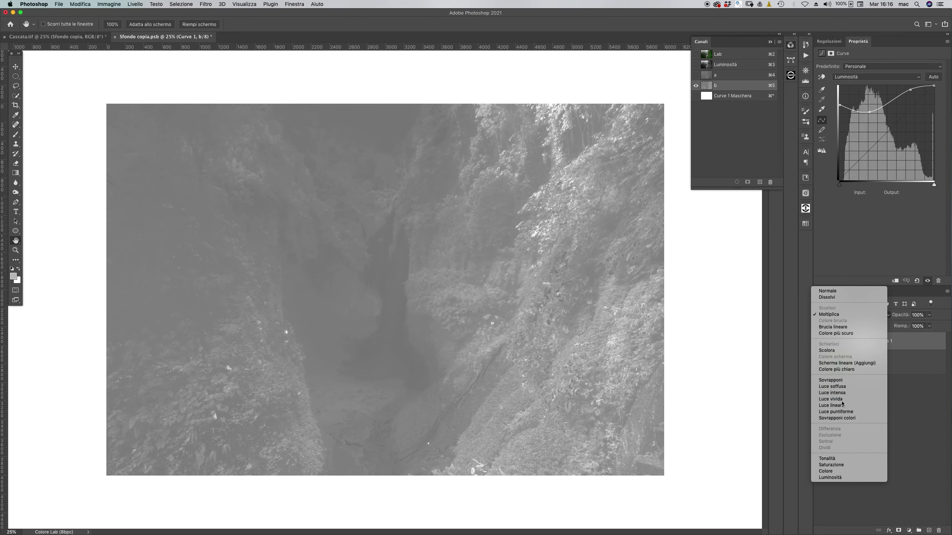
Blend Curve 1 in Luce vivida, return to the Lab composite and experiment with the black point.
{"action": "left_click", "coordinate": [841, 400]}
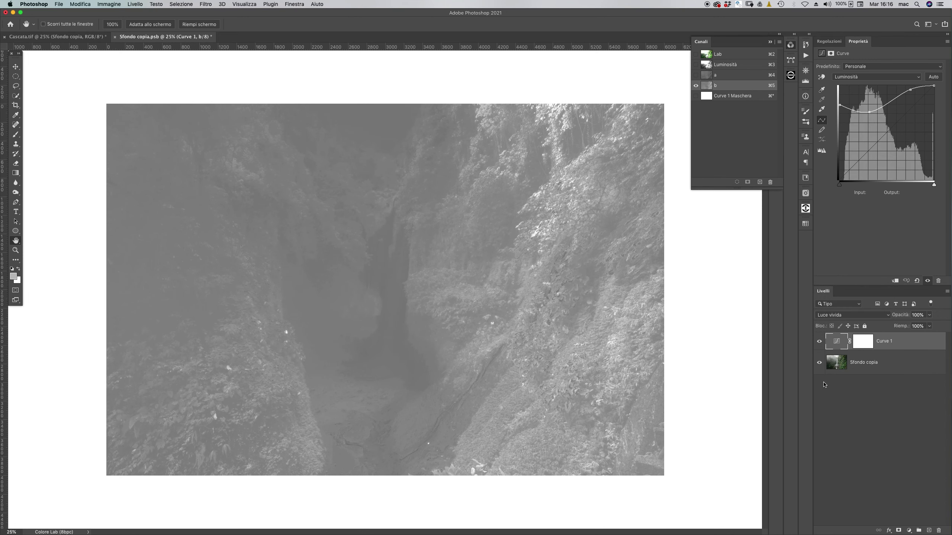
{"action": "left_click", "coordinate": [743, 55]}
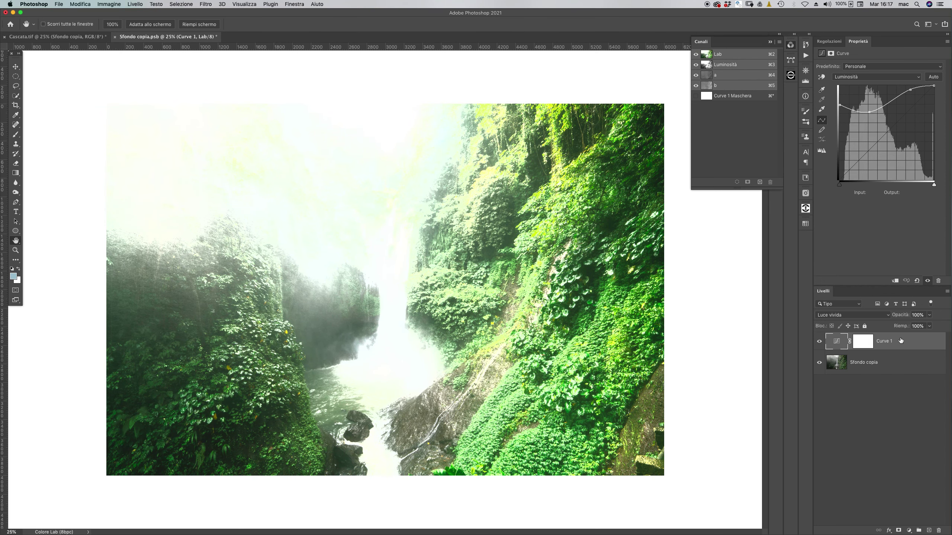
{"action": "left_click_drag", "start_coordinate": [839, 107], "coordinate": [839, 132]}
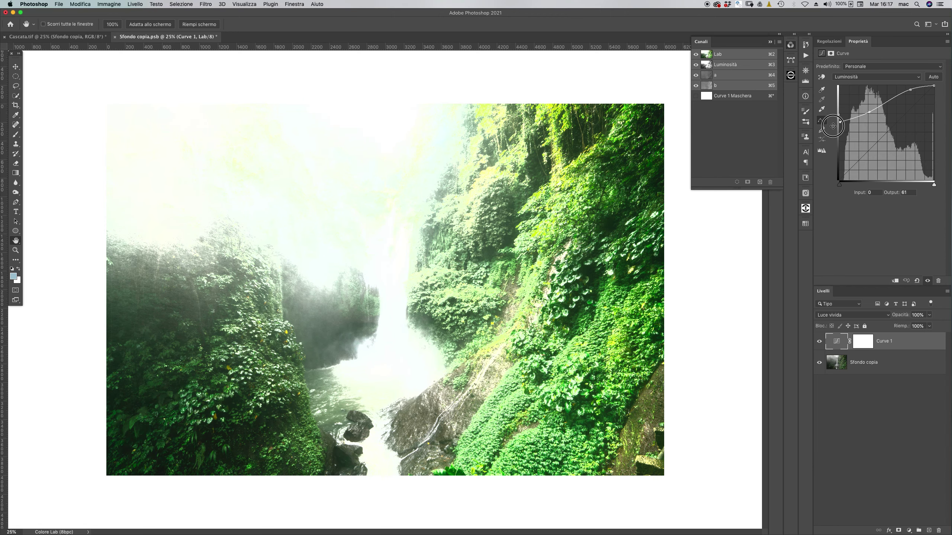
{"action": "left_click", "coordinate": [916, 280]}
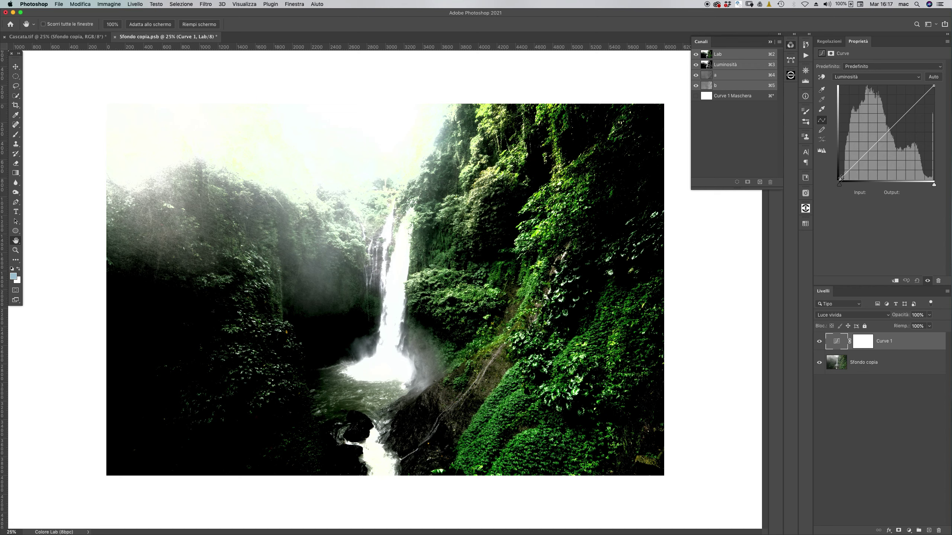
{"action": "left_click_drag", "start_coordinate": [839, 180], "coordinate": [830, 180]}
{"action": "left_click", "coordinate": [819, 341]}
{"action": "left_click", "coordinate": [818, 342]}
Flatten the Luminosità curve by setting both endpoints to output 50.
{"action": "left_click_drag", "start_coordinate": [838, 181], "coordinate": [824, 124]}
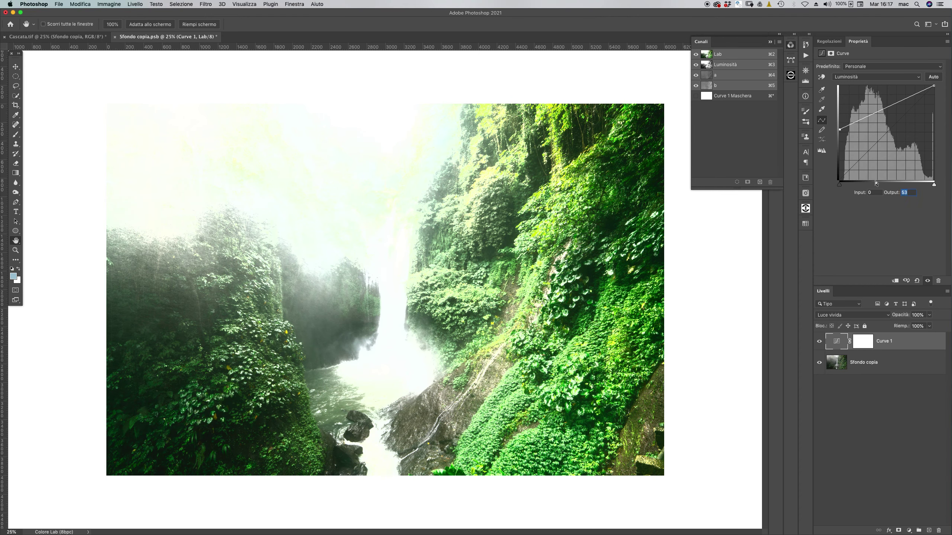
{"action": "key", "text": "Down"}
{"action": "key", "text": "Down"}
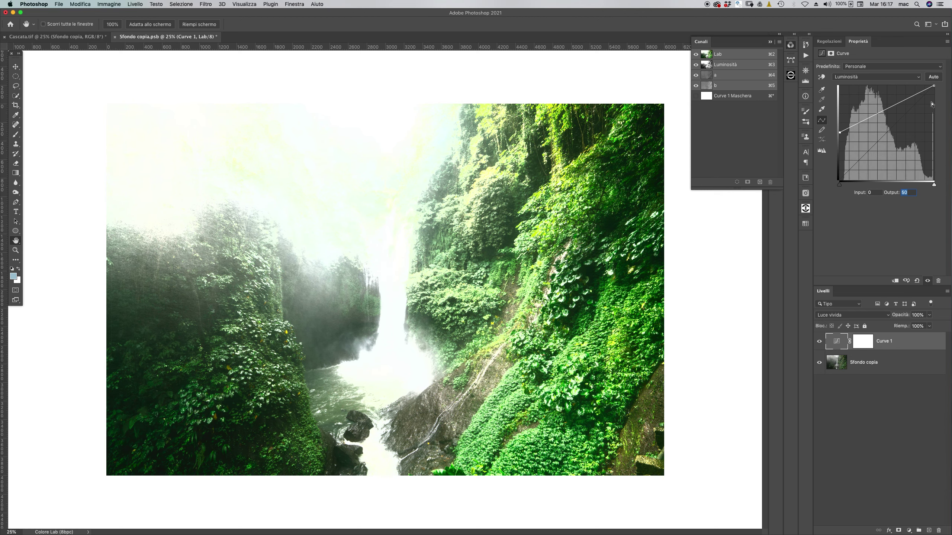
{"action": "left_click_drag", "start_coordinate": [933, 86], "coordinate": [936, 133]}
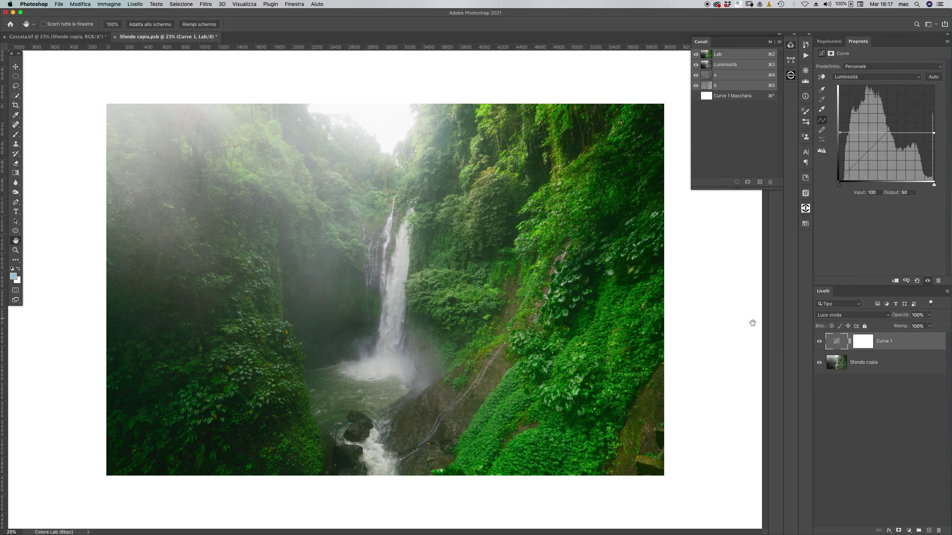
Compare the composite and Luminosità channel with Curve 1 hidden and shown.
{"action": "left_click", "coordinate": [820, 342]}
{"action": "left_click", "coordinate": [821, 342]}
{"action": "left_click", "coordinate": [819, 341]}
{"action": "left_click", "coordinate": [821, 342]}
{"action": "left_click", "coordinate": [750, 65]}
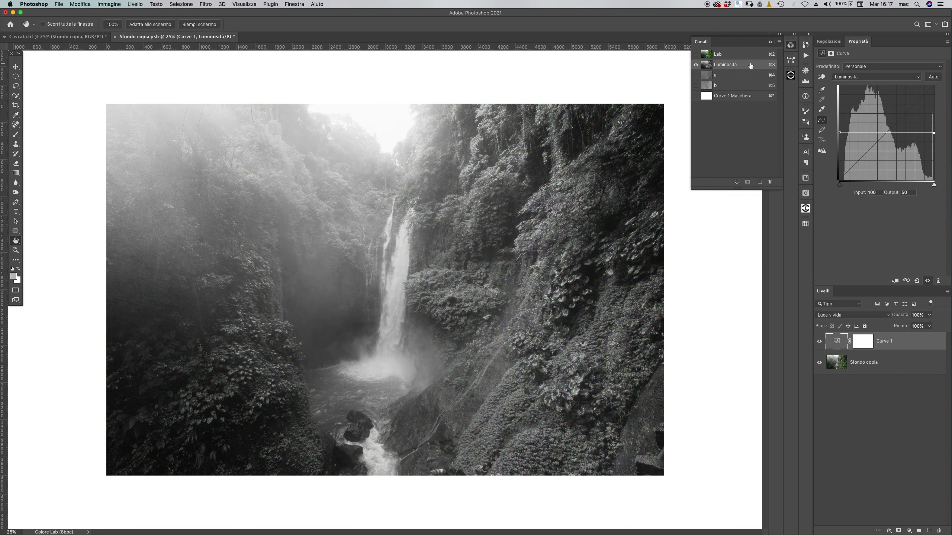
{"action": "left_click", "coordinate": [819, 341]}
{"action": "left_click", "coordinate": [818, 342]}
Compare the a and b channels with Curve 1 off and on, then return to composite.
{"action": "key", "text": "super+4"}
{"action": "left_click", "coordinate": [819, 342]}
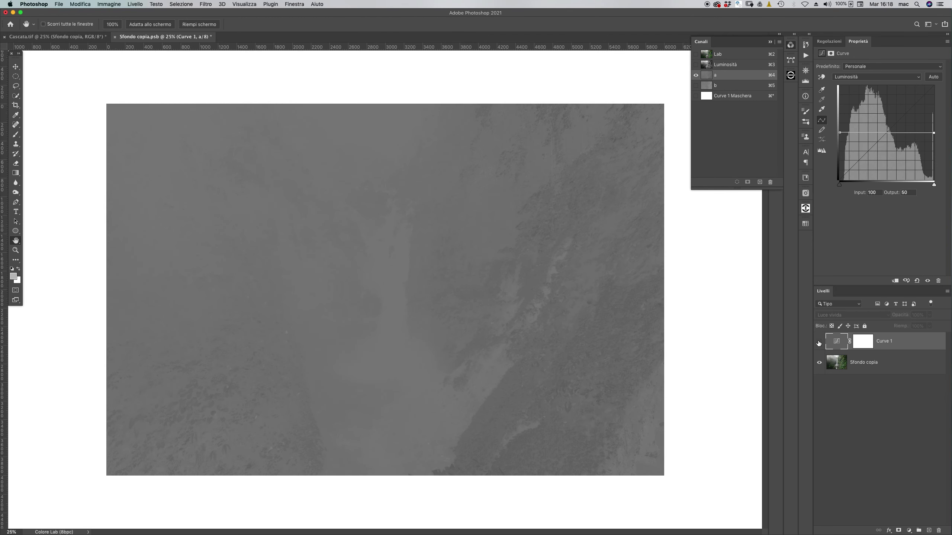
{"action": "left_click", "coordinate": [819, 342]}
{"action": "left_click", "coordinate": [740, 87]}
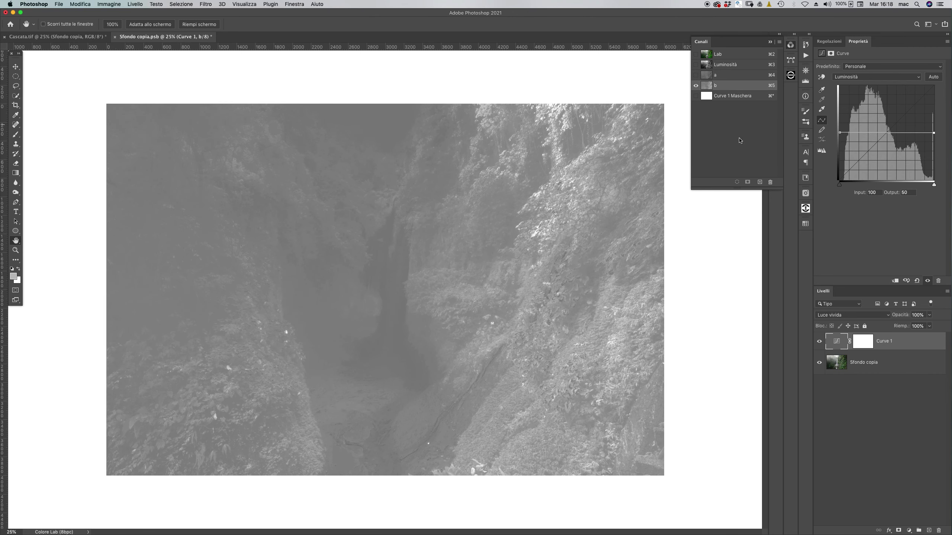
{"action": "left_click", "coordinate": [818, 342]}
{"action": "left_click", "coordinate": [819, 342]}
{"action": "key", "text": "super+2"}
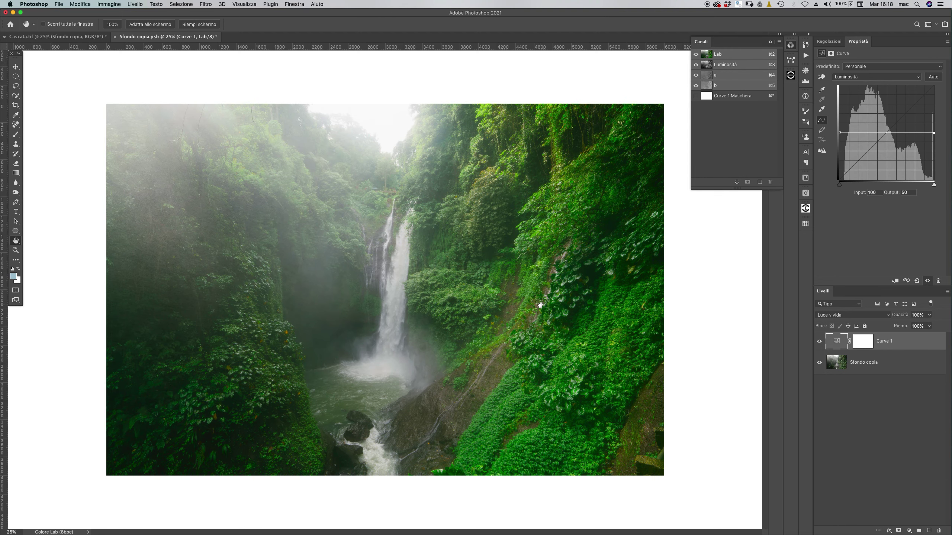
Bend the flat Luminosità line into a gentle U with a point near input 78, output 49.
{"action": "mouse_move", "coordinate": [866, 132]}
{"action": "left_mouse_down"}
{"action": "mouse_move", "coordinate": [863, 141]}
{"action": "mouse_move", "coordinate": [913, 131]}
{"action": "left_mouse_up"}
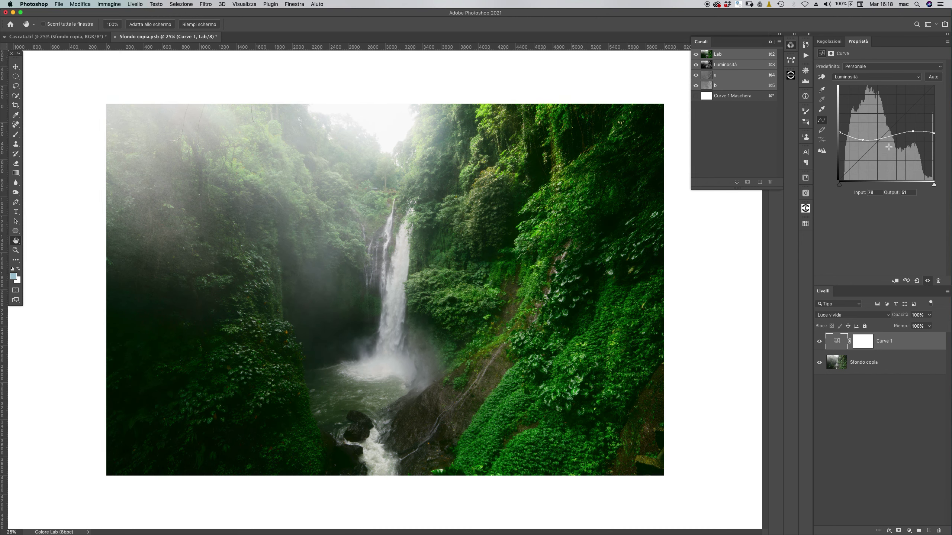
{"action": "left_click_drag", "start_coordinate": [864, 142], "coordinate": [912, 133]}
{"action": "left_click", "coordinate": [819, 341]}
Add a Hue/Saturation layer above Curve 1 with Saturazione at +19, then select Sfondo copia.
{"action": "left_click", "coordinate": [790, 44]}
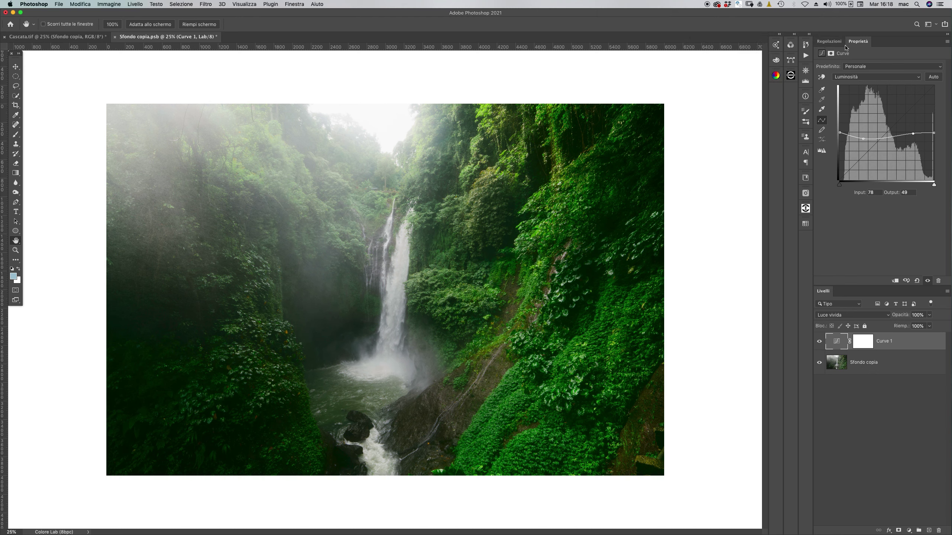
{"action": "left_click", "coordinate": [829, 41]}
{"action": "left_click", "coordinate": [832, 72]}
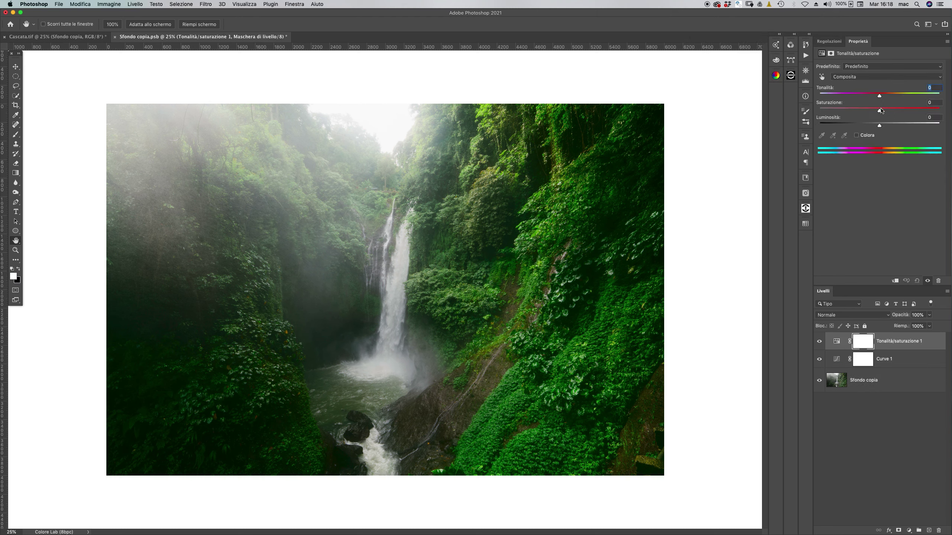
{"action": "left_click_drag", "start_coordinate": [879, 111], "coordinate": [890, 110]}
{"action": "left_click", "coordinate": [874, 380]}
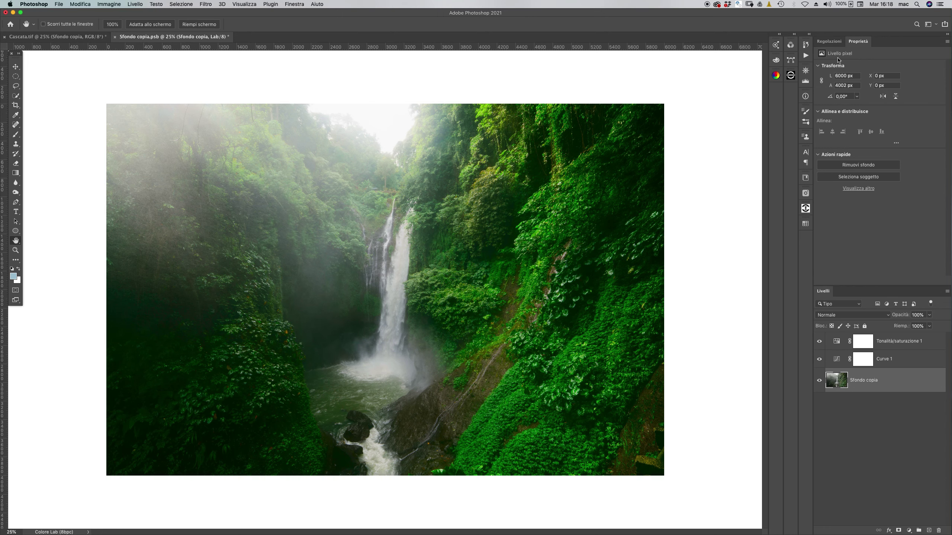
{"action": "left_click", "coordinate": [828, 41]}
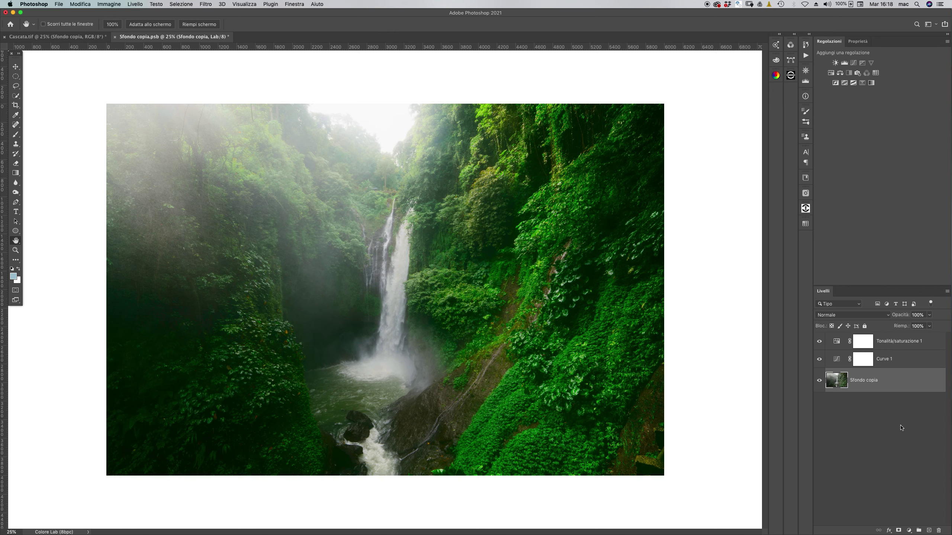
Add Curve 2 above Sfondo copia with an a-channel midpoint shifted to -2/0.
{"action": "left_click", "coordinate": [853, 63]}
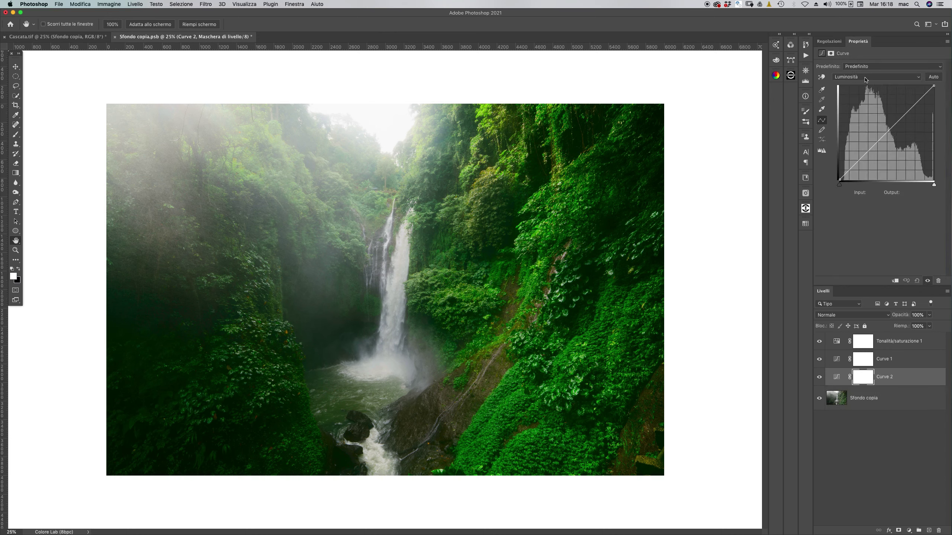
{"action": "left_click", "coordinate": [865, 80]}
{"action": "left_click", "coordinate": [854, 83]}
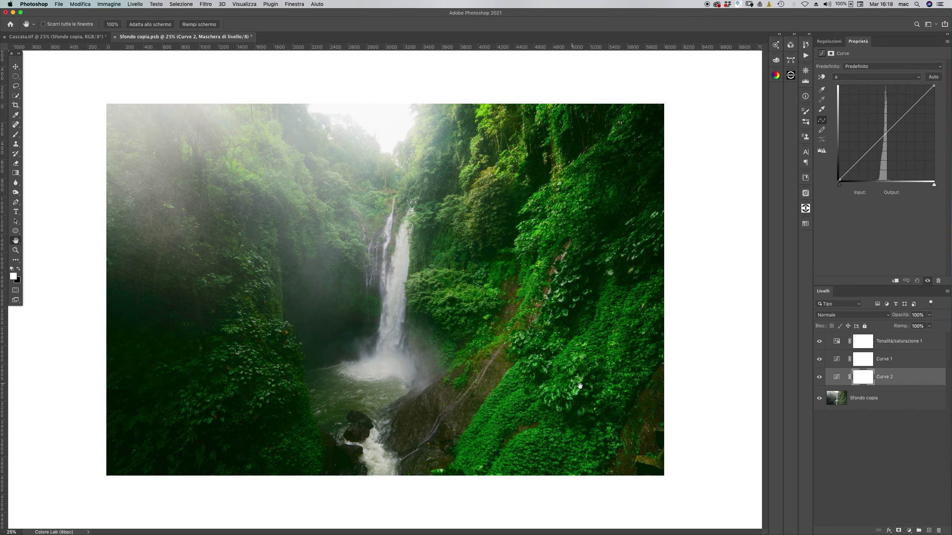
{"action": "left_click", "coordinate": [887, 132]}
Toggle Curve 2 off and on to compare the faint pink sky tint.
{"action": "left_click", "coordinate": [819, 377]}
{"action": "left_click", "coordinate": [819, 377]}
{"action": "left_click", "coordinate": [820, 377]}
{"action": "left_click", "coordinate": [819, 376]}
{"action": "left_click", "coordinate": [819, 378]}
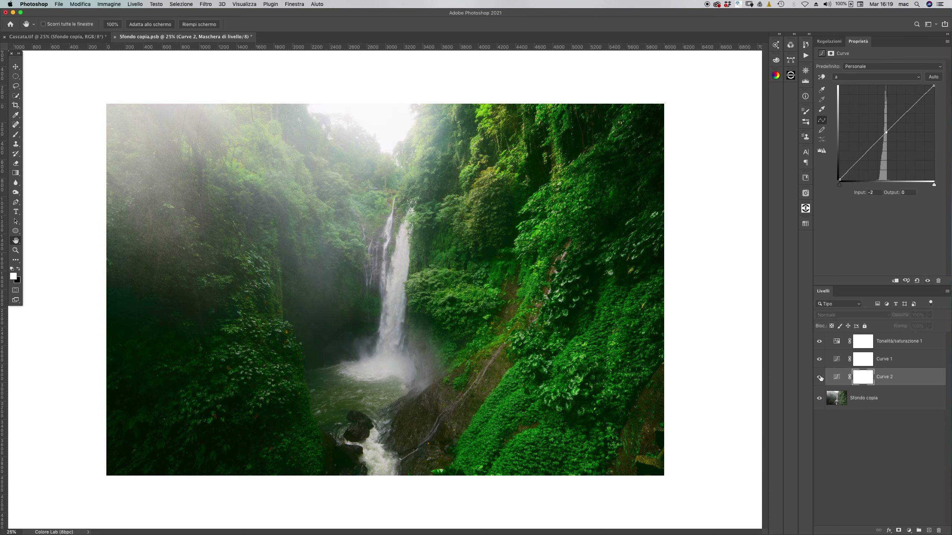
{"action": "left_click", "coordinate": [819, 378]}
{"action": "left_click", "coordinate": [820, 377]}
Compare the original Sfondo copia alone against all adjustments, then select Sfondo copia.
{"action": "left_click", "coordinate": [819, 398], "text": "alt"}
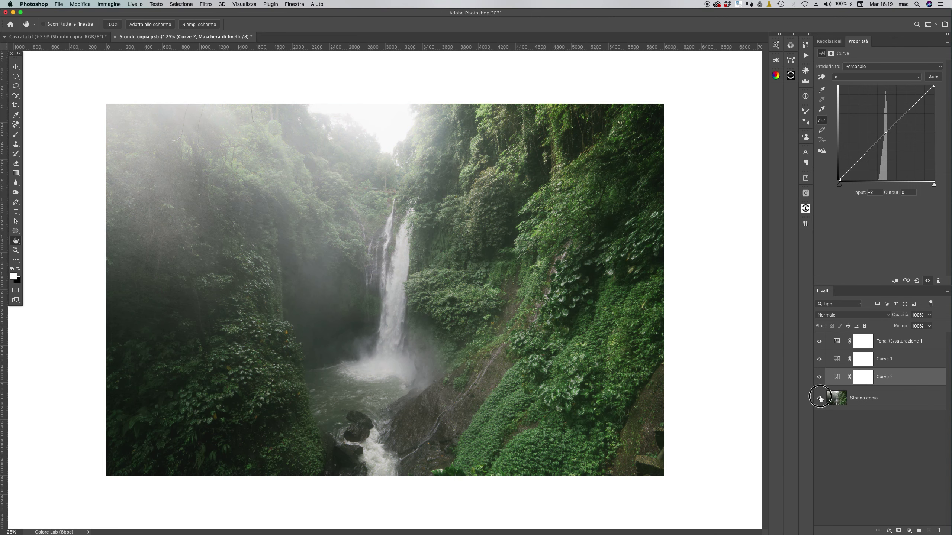
{"action": "left_click", "coordinate": [819, 398], "text": "alt"}
{"action": "left_click", "coordinate": [820, 399], "text": "alt"}
{"action": "left_click", "coordinate": [819, 398], "text": "alt"}
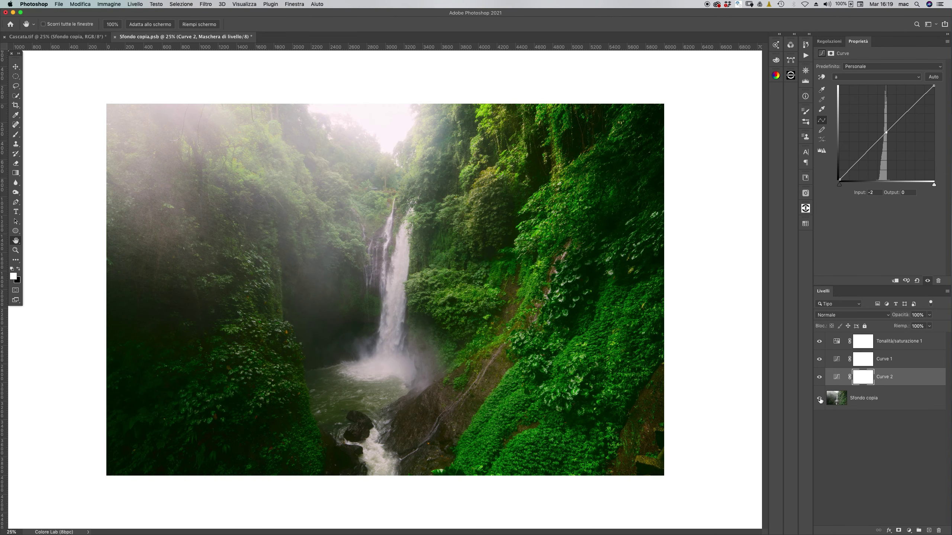
{"action": "left_click", "coordinate": [819, 399], "text": "alt"}
{"action": "left_click", "coordinate": [887, 404]}
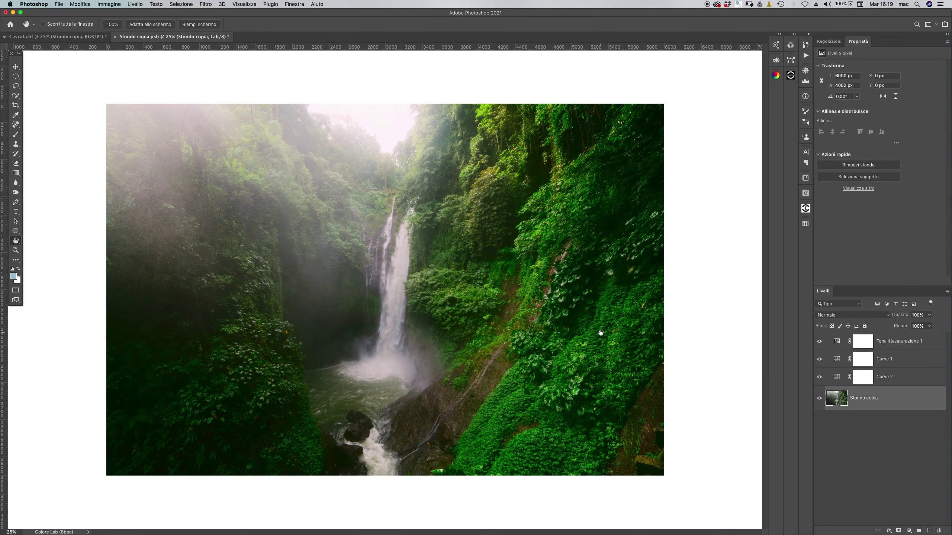
Save and close the smart object, then toggle the edited layer in Cascata.tif.
{"action": "key", "text": "super+s"}
{"action": "key", "text": "super+w"}
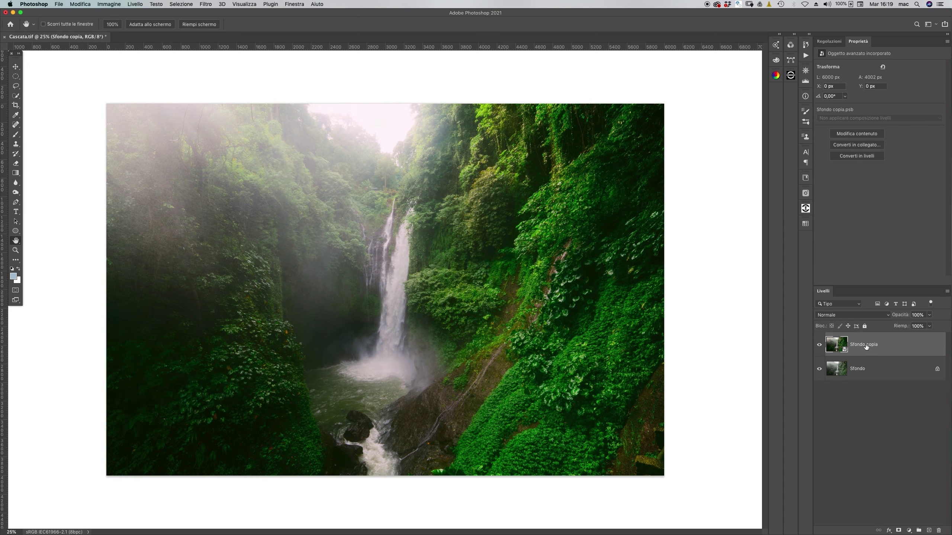
{"action": "left_click", "coordinate": [819, 345]}
{"action": "double_click", "coordinate": [821, 350]}
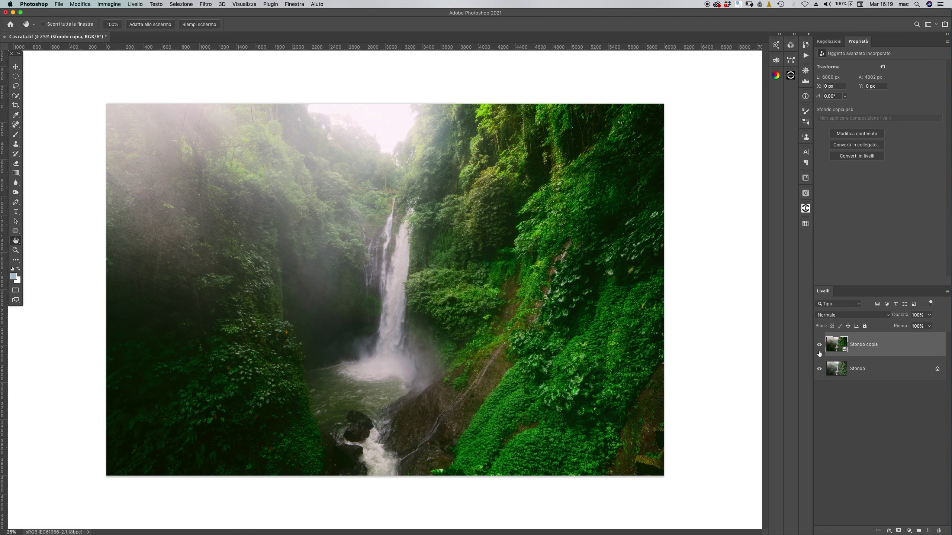
Rename the smart object layer to 'Lab' and hide it to compare with the original.
{"action": "double_click", "coordinate": [863, 344]}
{"action": "type", "text": "Lab"}
{"action": "key", "text": "Return"}
{"action": "left_click", "coordinate": [819, 345]}
{"action": "left_click", "coordinate": [819, 344]}
{"action": "left_click", "coordinate": [819, 345]}
{"action": "left_click", "coordinate": [819, 348]}
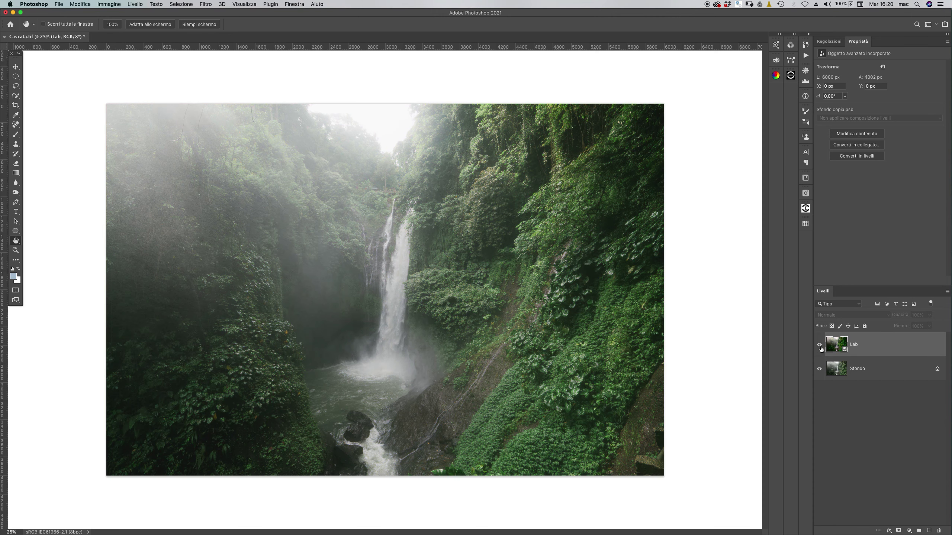